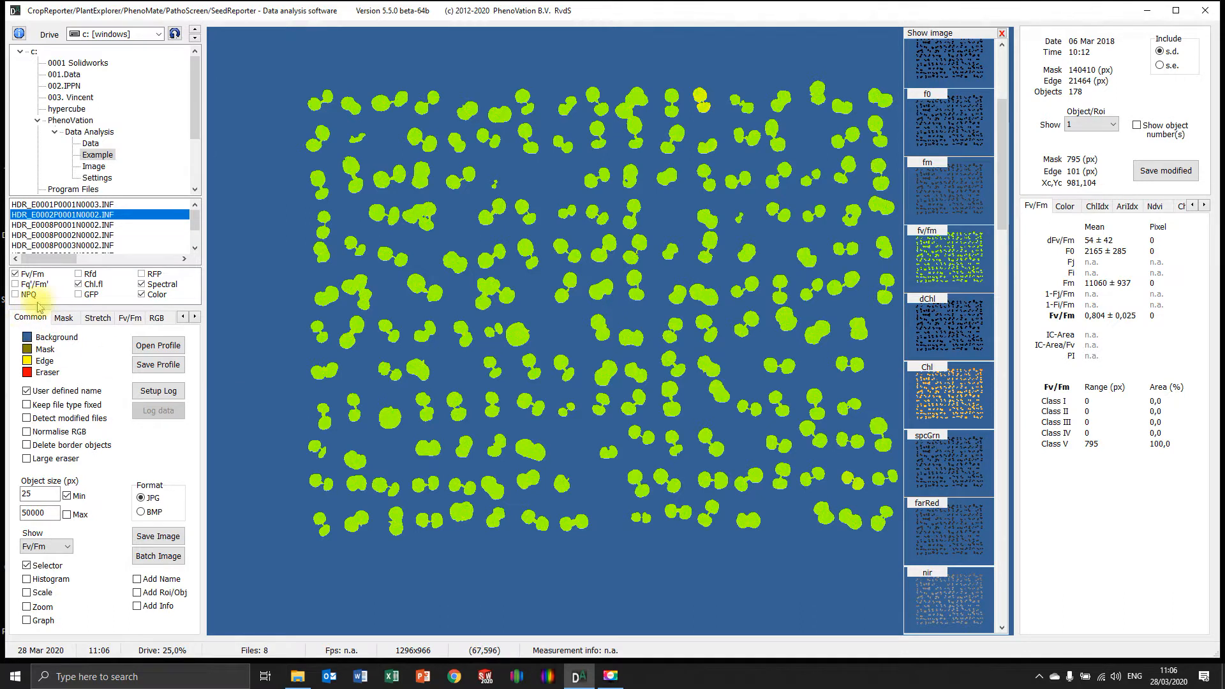
# Open the parameter log setup and set the output file name to "Tutorial 6"
pyautogui.click(158, 390)
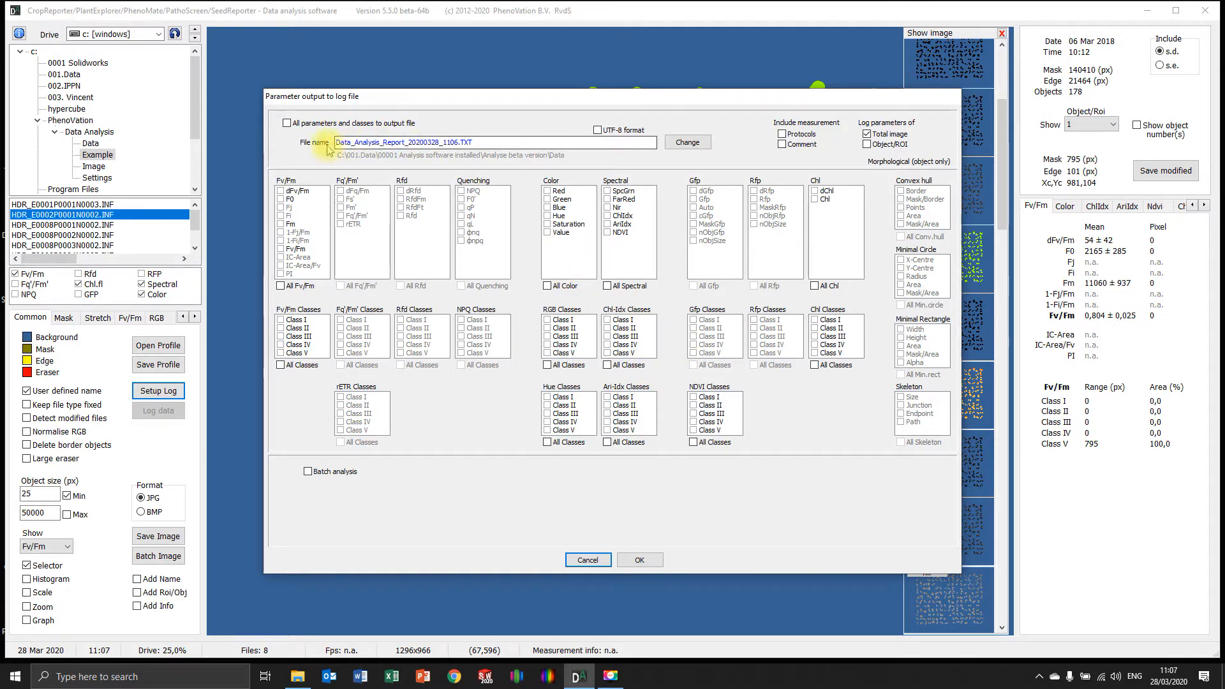
pyautogui.moveTo(483, 140)
pyautogui.mouseDown()
pyautogui.moveTo(384, 141)
pyautogui.moveTo(475, 141)
pyautogui.mouseUp()
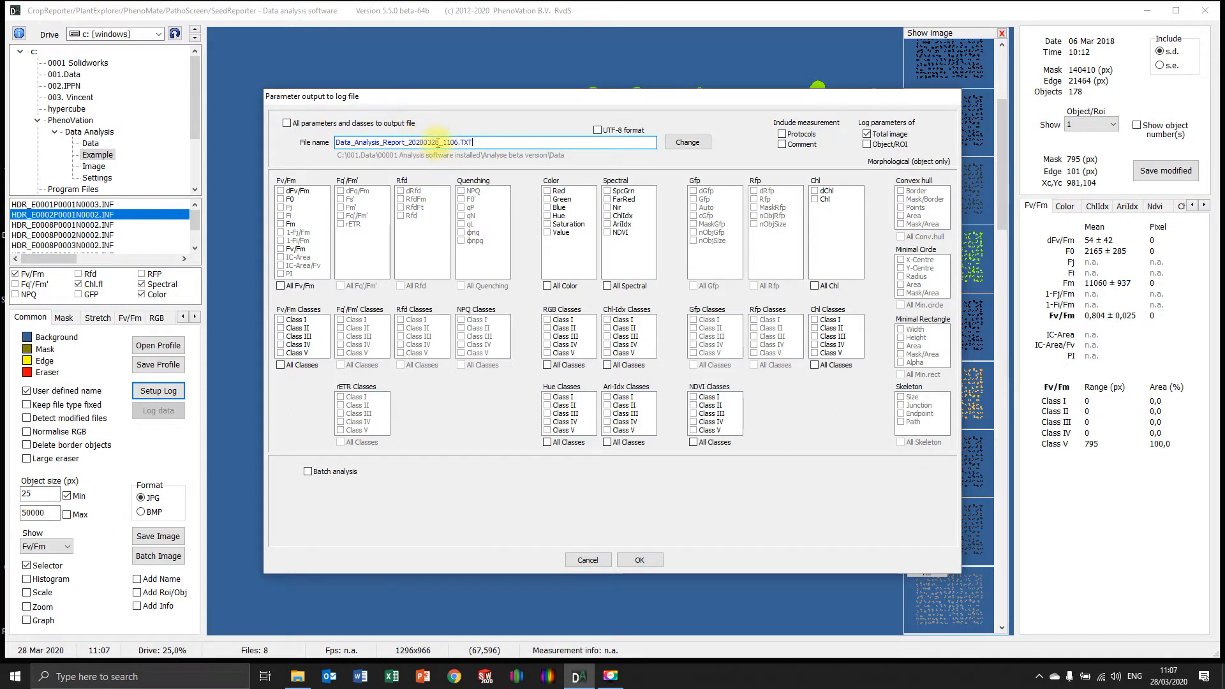
pyautogui.click(688, 144)
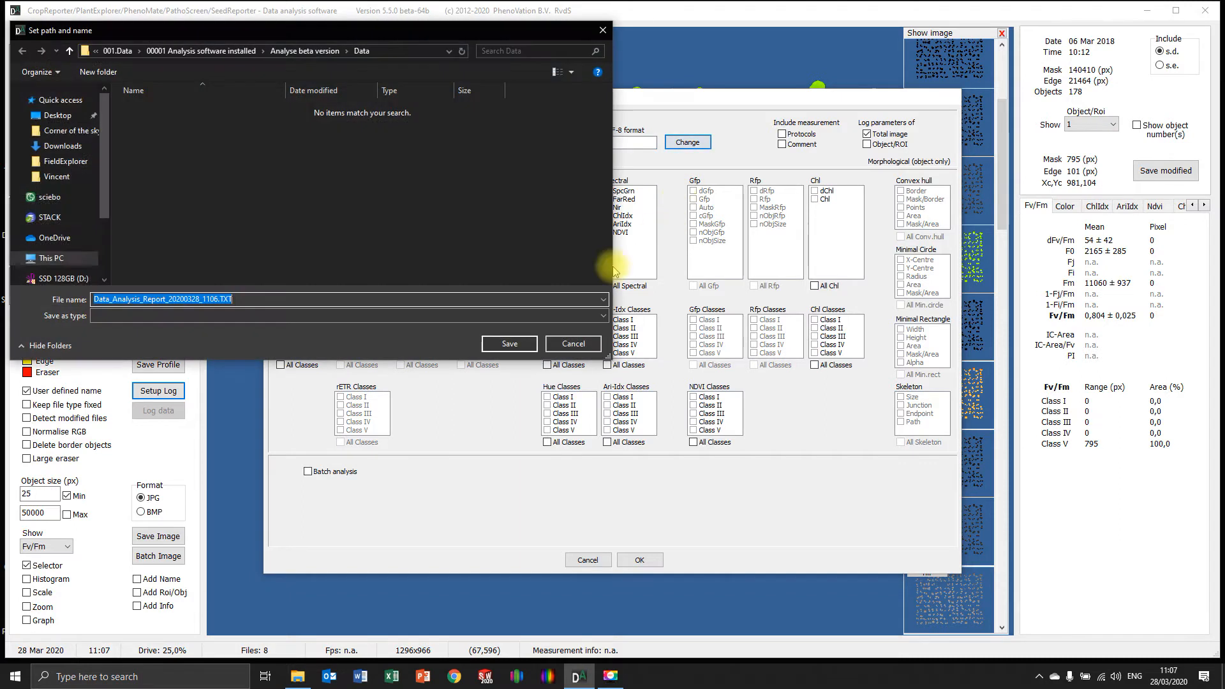
pyautogui.write('Tu')
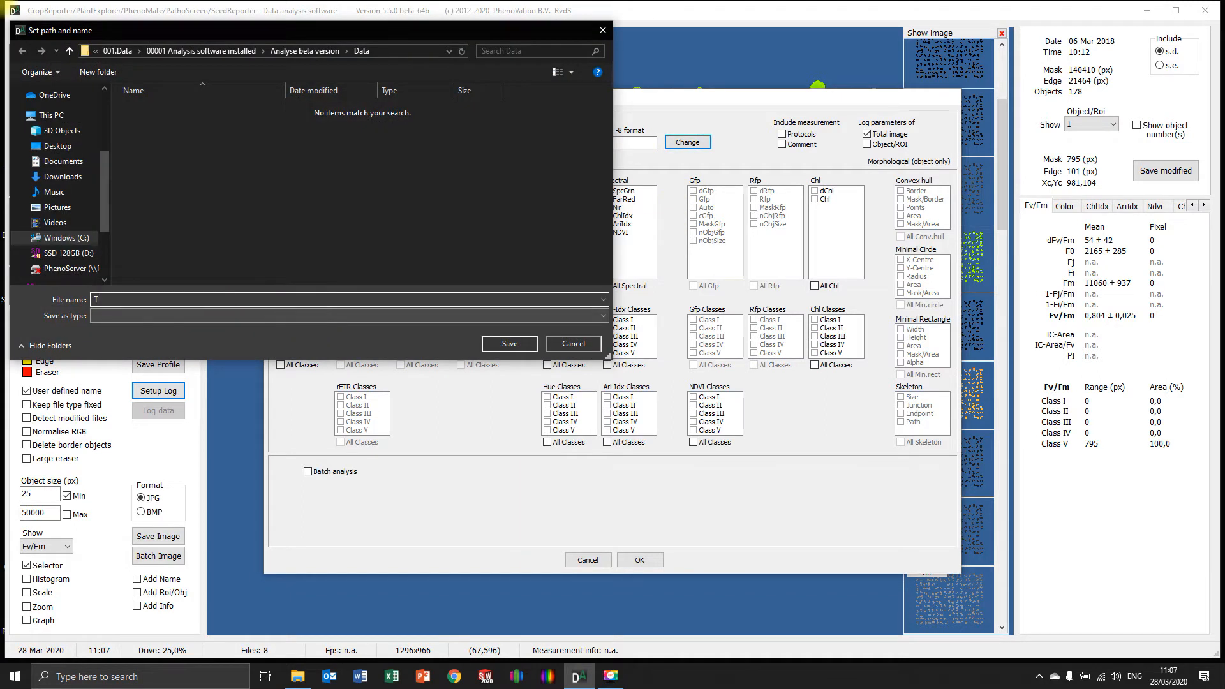
pyautogui.write('torial 6')
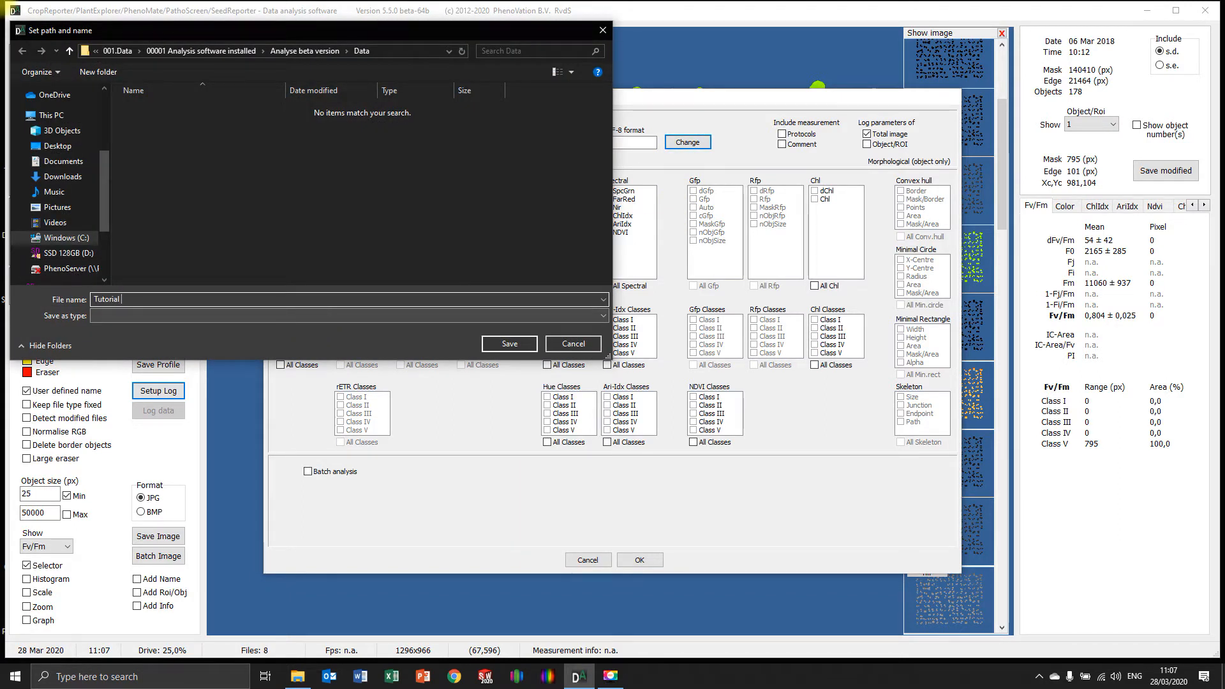
pyautogui.click(509, 342)
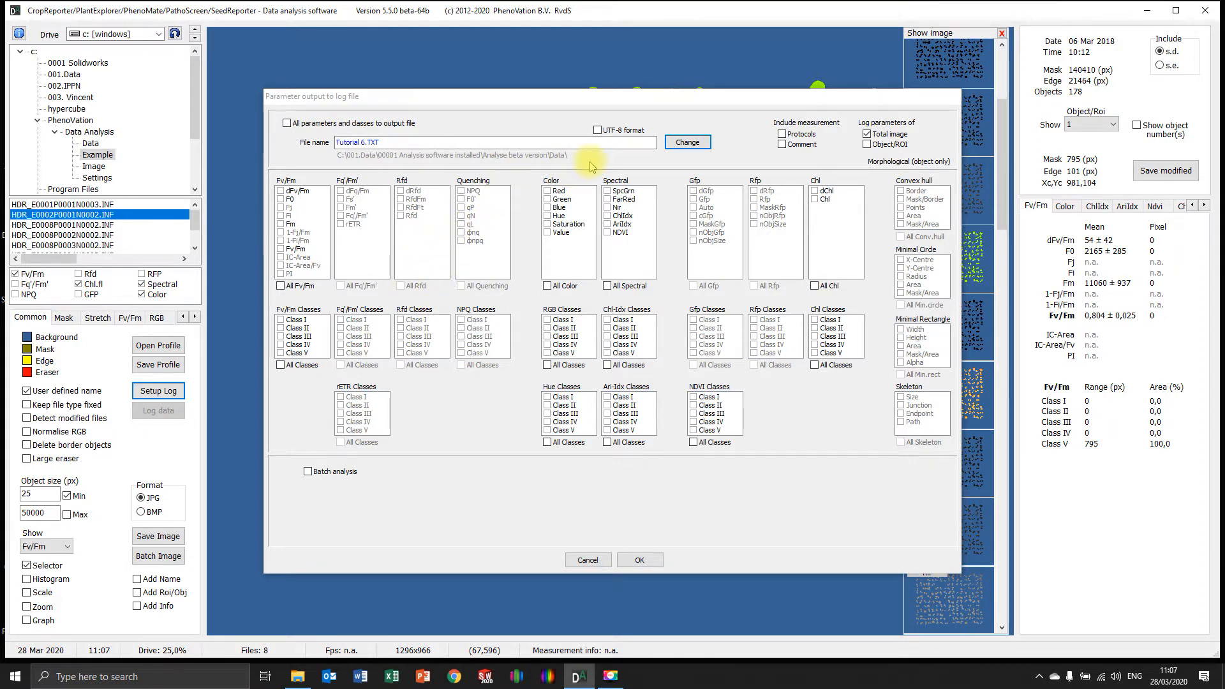
# Try logging all parameters and classes, for both the total image and each object/ROI
pyautogui.click(287, 123)
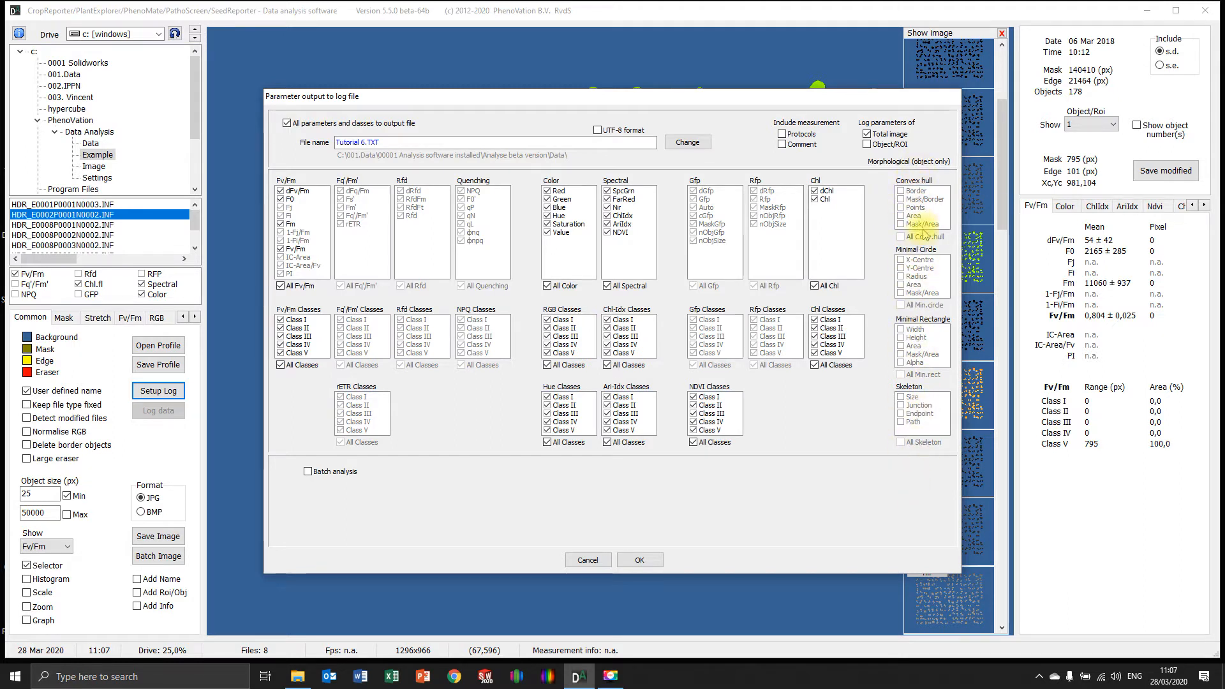
pyautogui.click(867, 145)
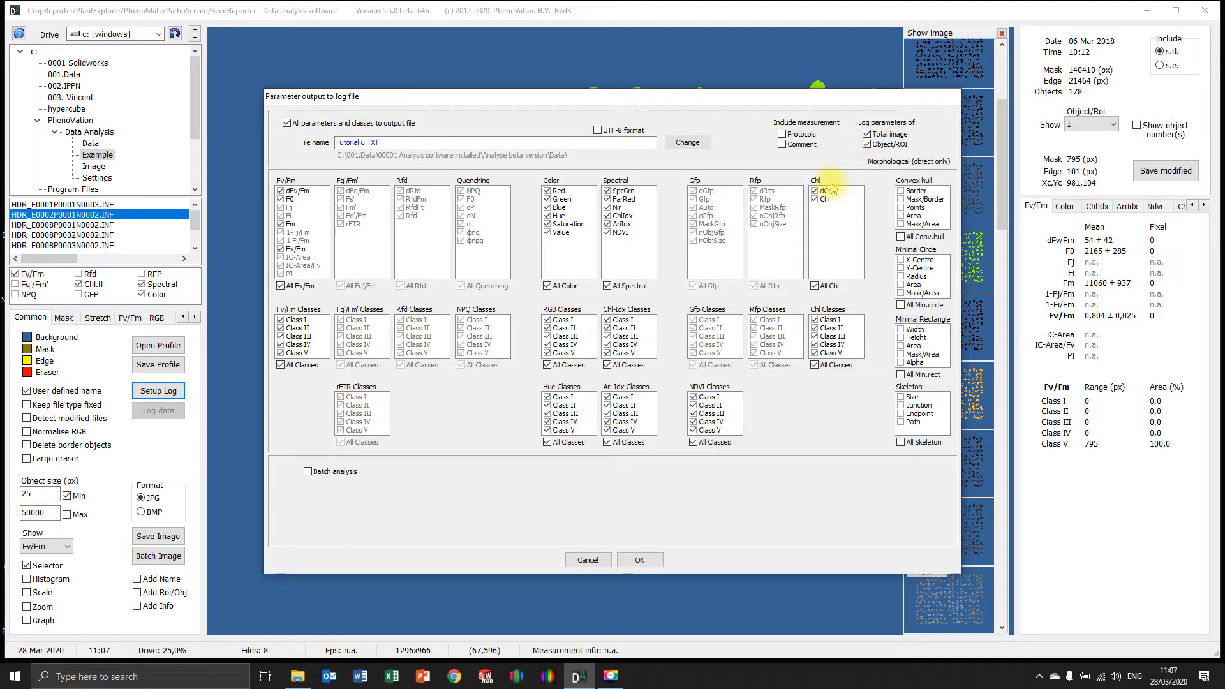
pyautogui.click(287, 124)
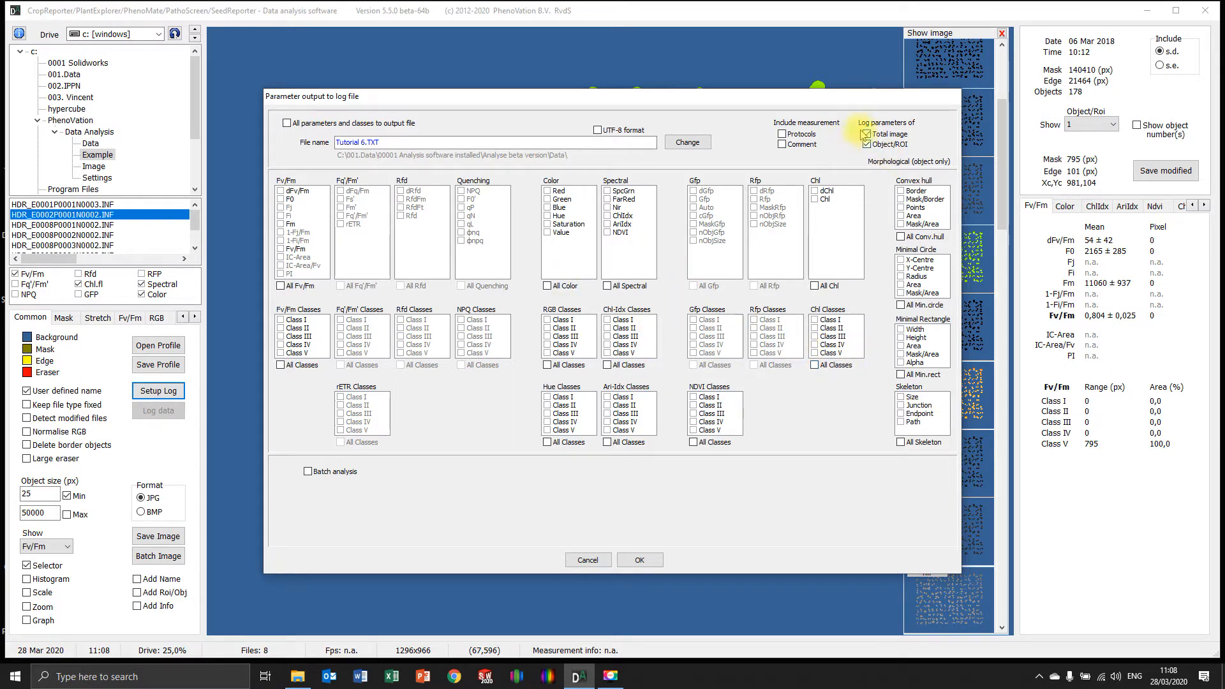
pyautogui.click(870, 137)
pyautogui.click(867, 145)
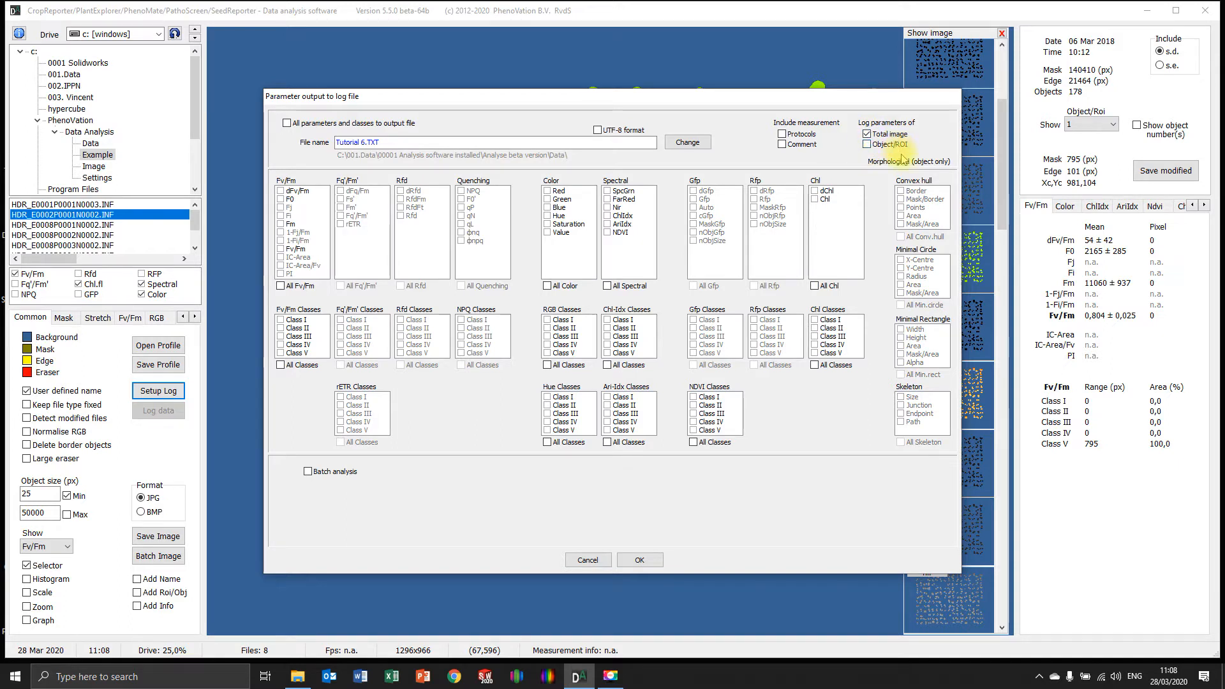
# Set the log to record parameters per Object/ROI only, excluding the total image
pyautogui.click(890, 146)
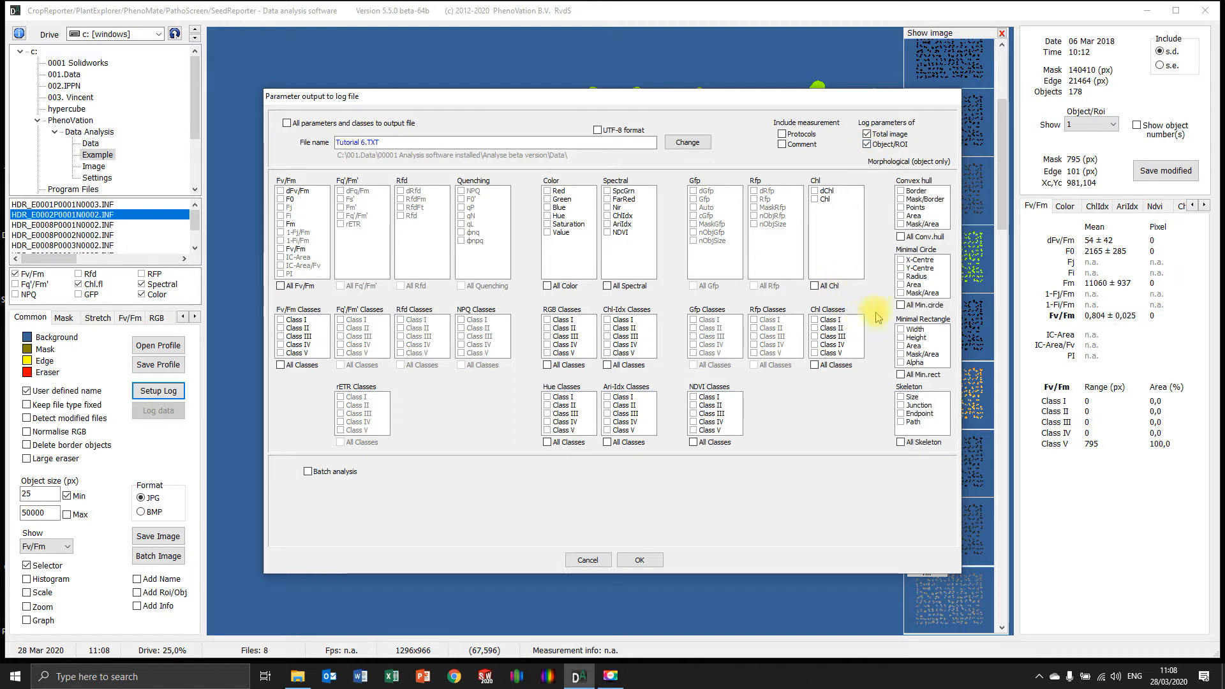
pyautogui.click(870, 135)
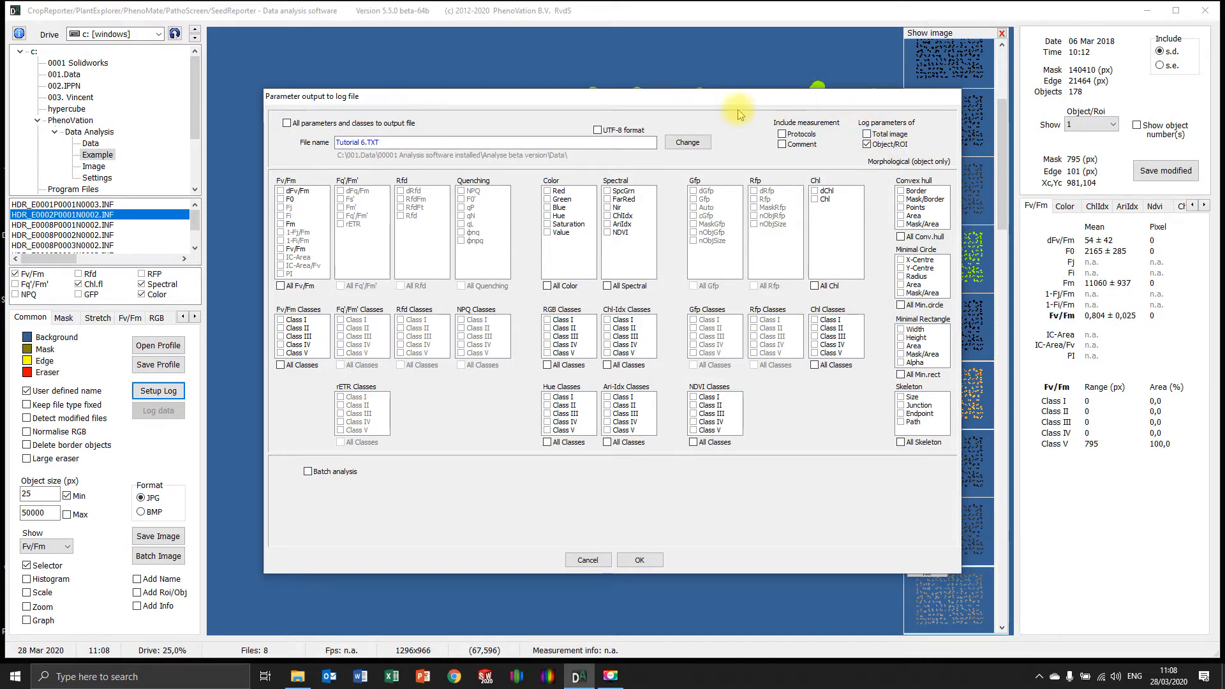
pyautogui.moveTo(735, 102); pyautogui.dragTo(730, 67)
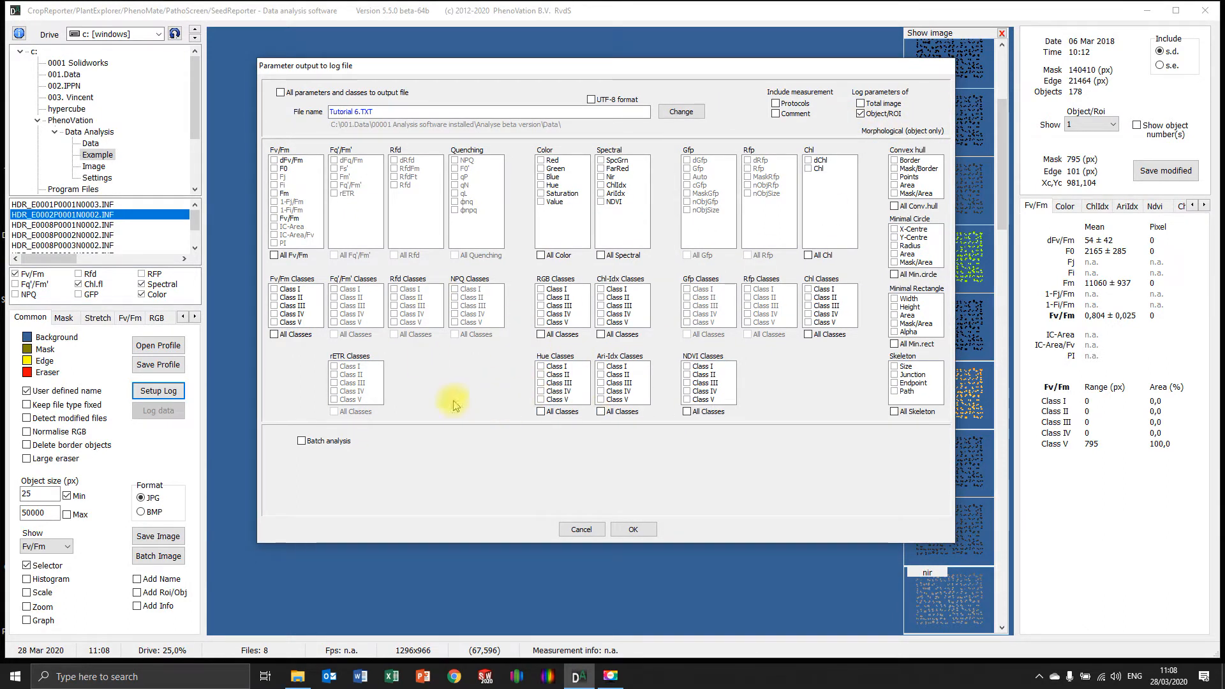
# Choose Fv/Fm, ChlIdx and Hue as the logged parameters, leave batch analysis off and accept the log setup
pyautogui.click(274, 218)
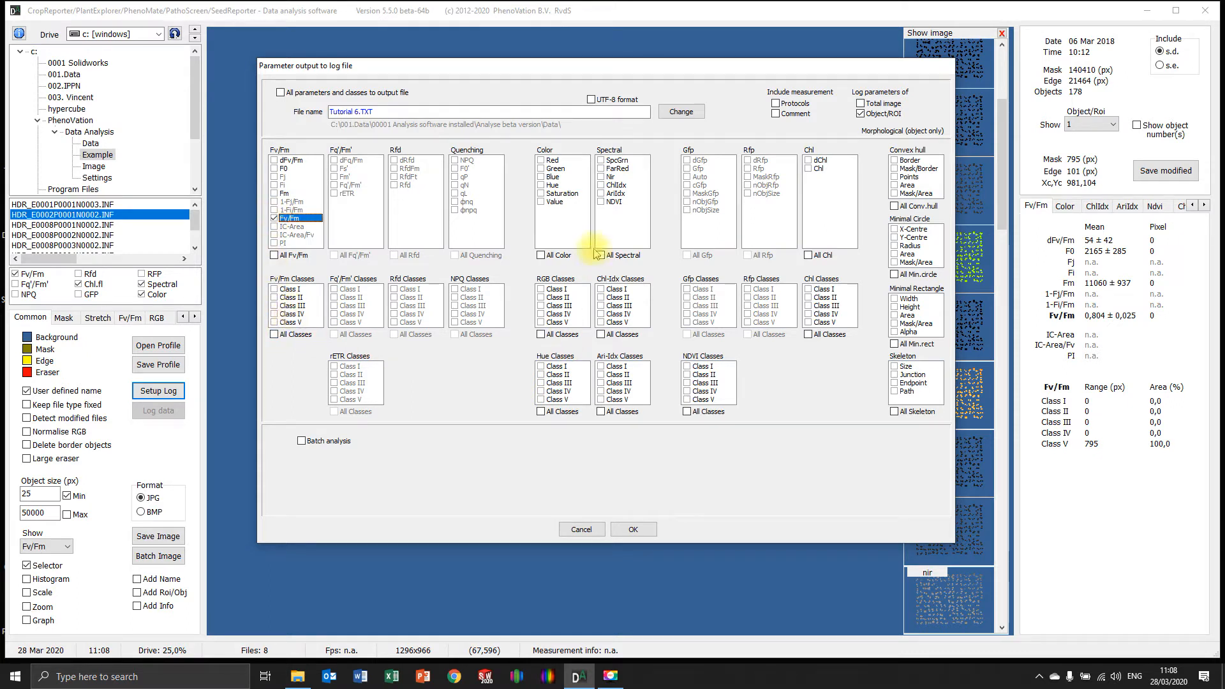
pyautogui.click(601, 185)
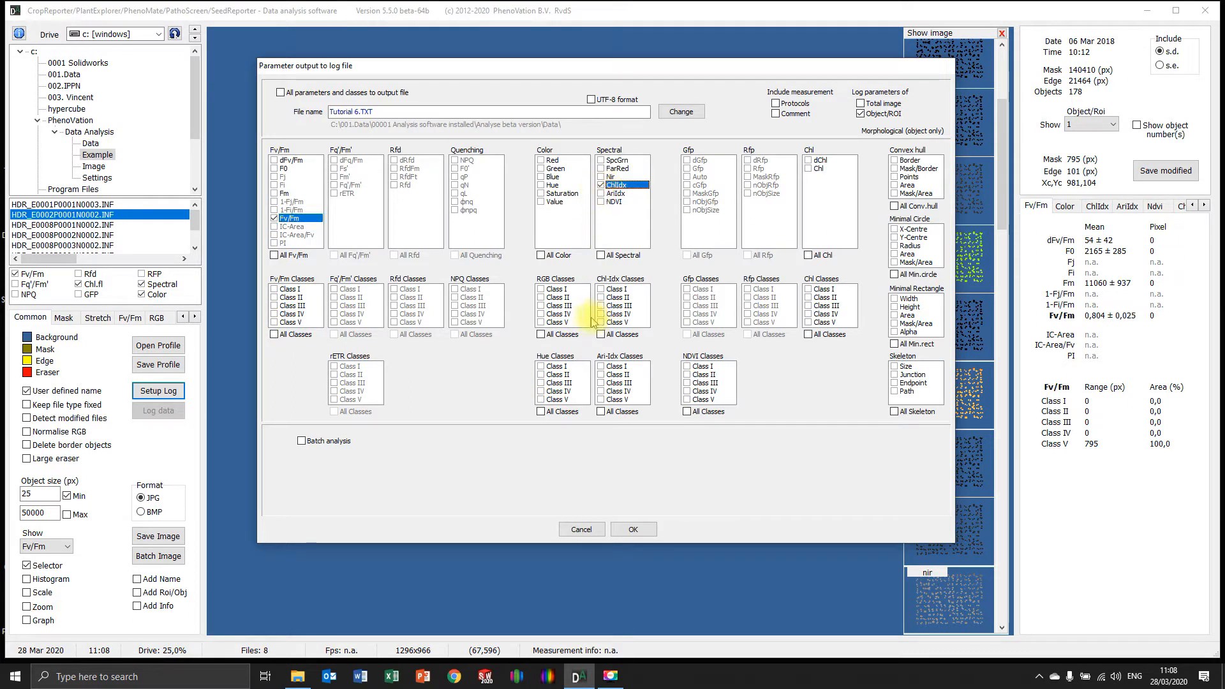
pyautogui.click(542, 185)
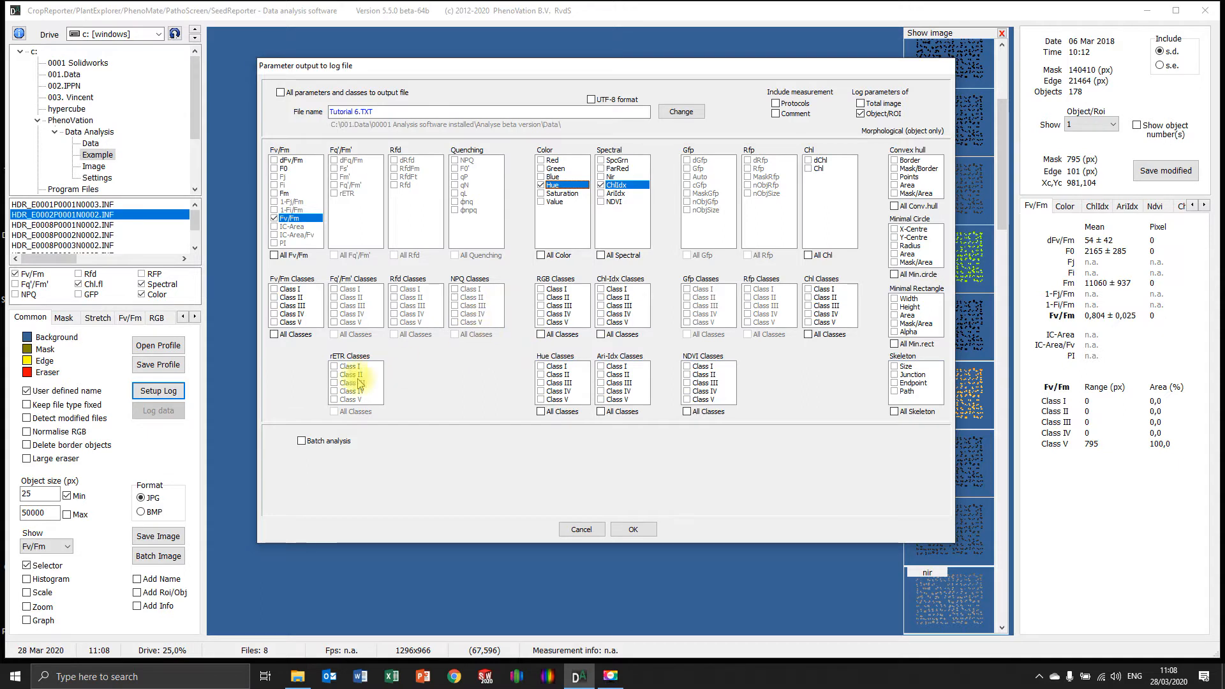
pyautogui.click(301, 440)
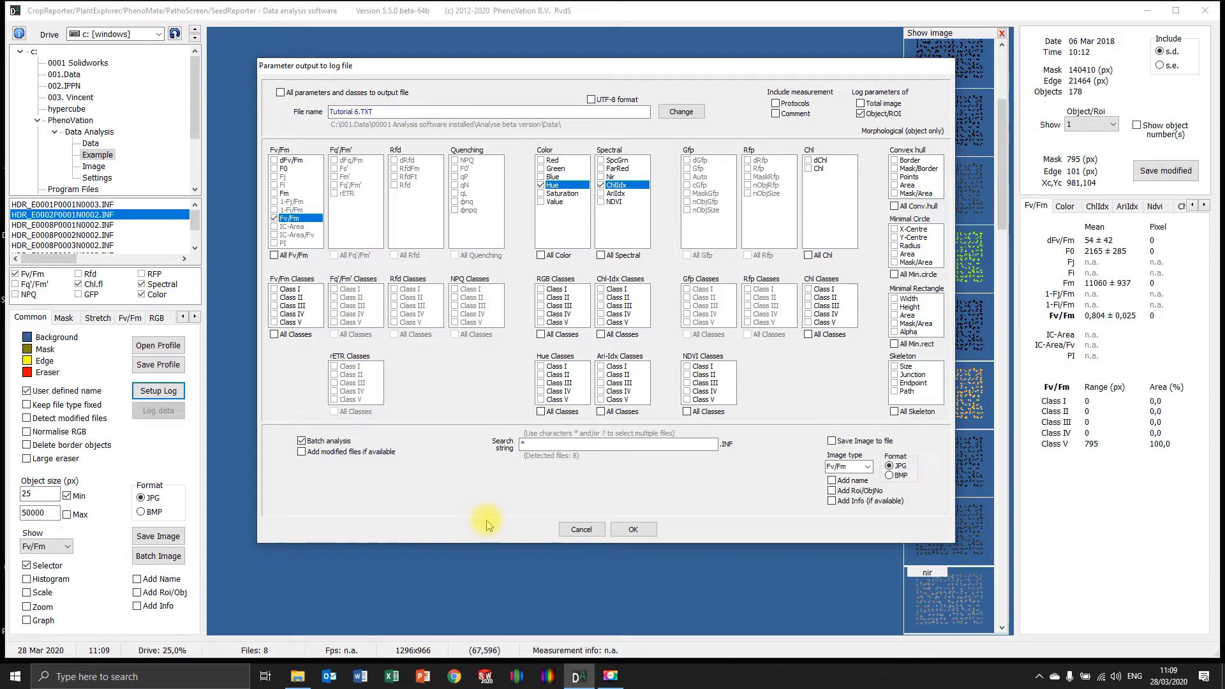
pyautogui.click(301, 441)
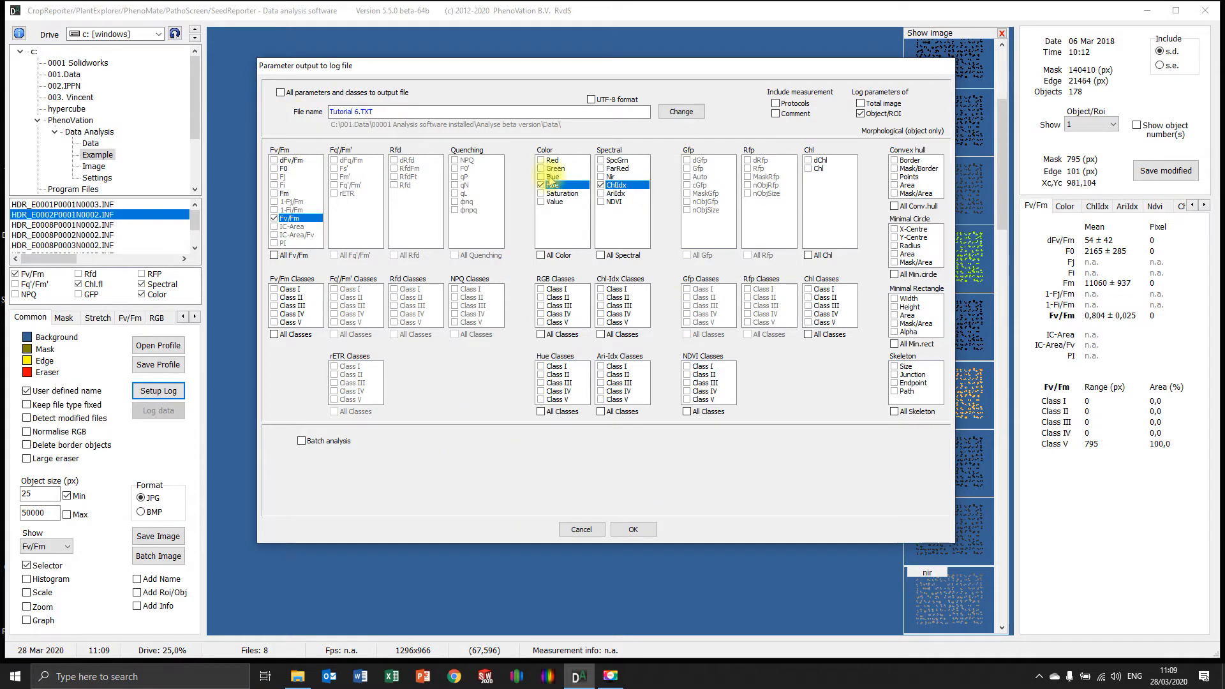
pyautogui.click(628, 529)
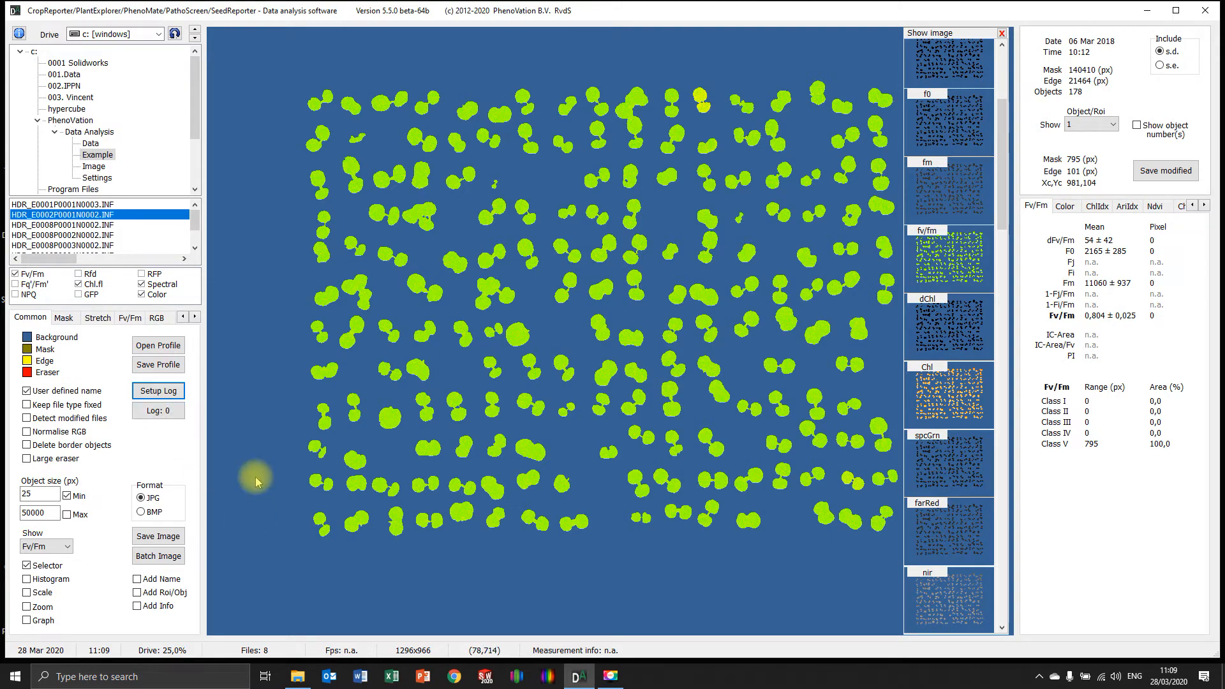
# Log the current measurement's data, set the minimum object size to 200 px and log it again
pyautogui.click(158, 411)
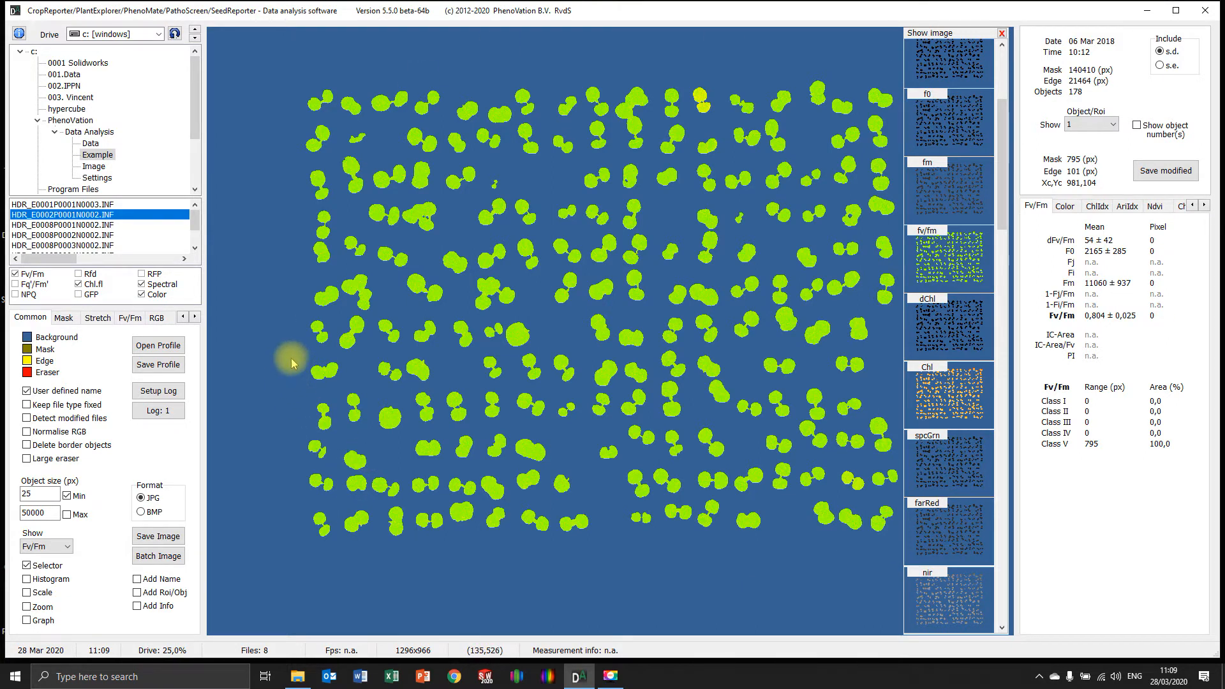
pyautogui.doubleClick(39, 494)
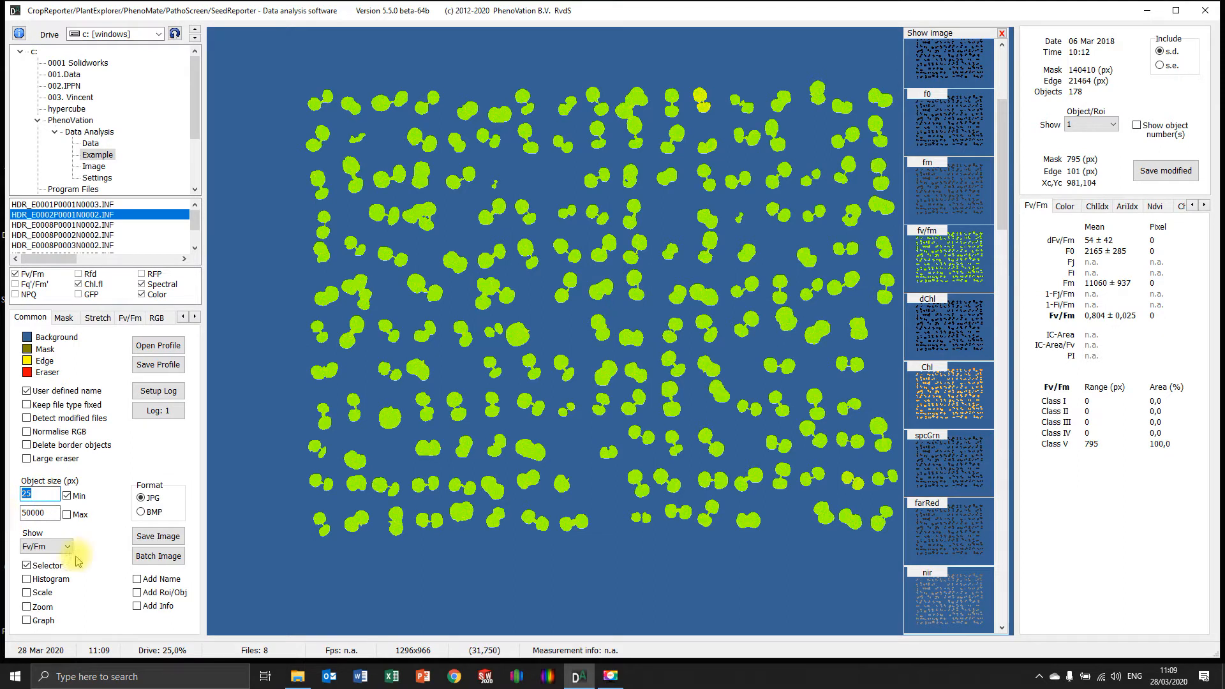
pyautogui.write('200')
pyautogui.press('Return')
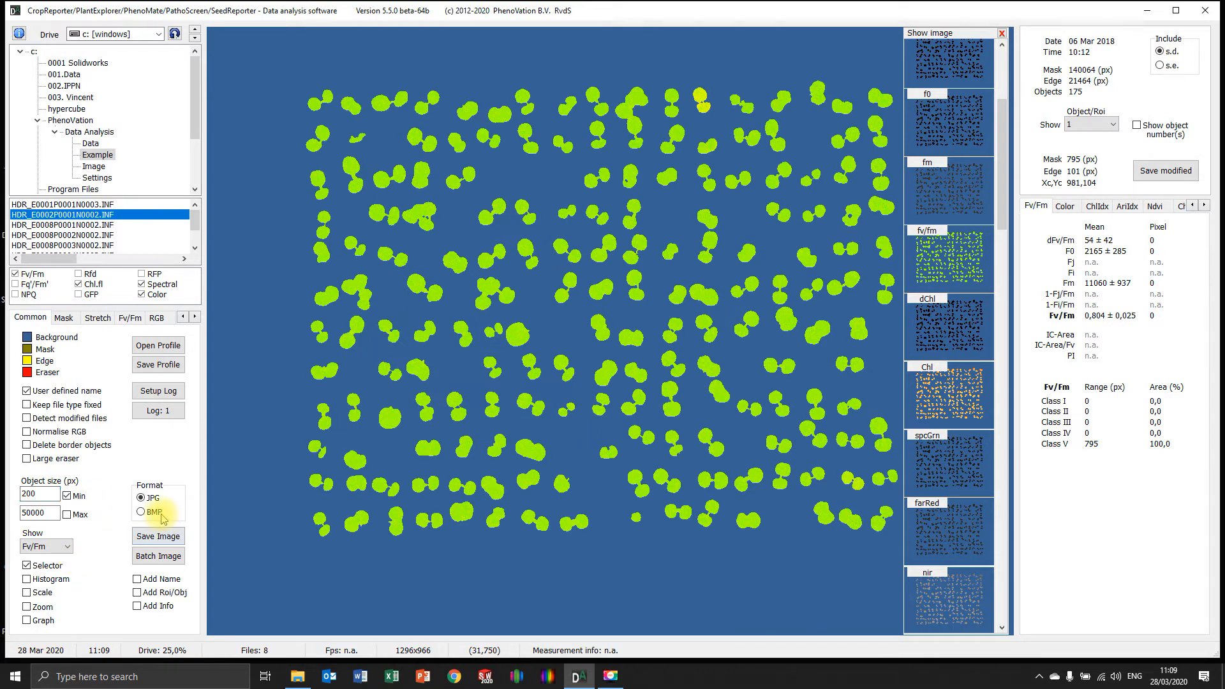
# Log the data with a minimum object size of 1000 px, and also log the measurement HDR_E0001P0001N0003.INF
pyautogui.moveTo(39, 493); pyautogui.dragTo(3, 494)
pyautogui.write('1000')
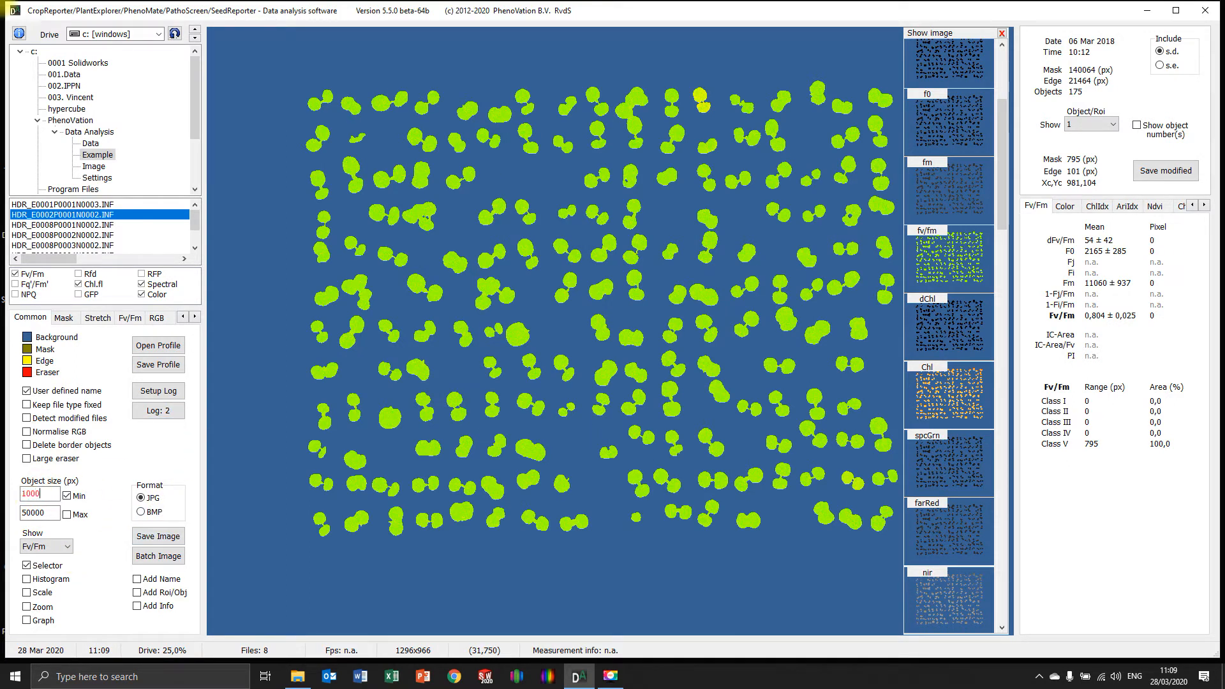
pyautogui.press('Return')
pyautogui.click(158, 410)
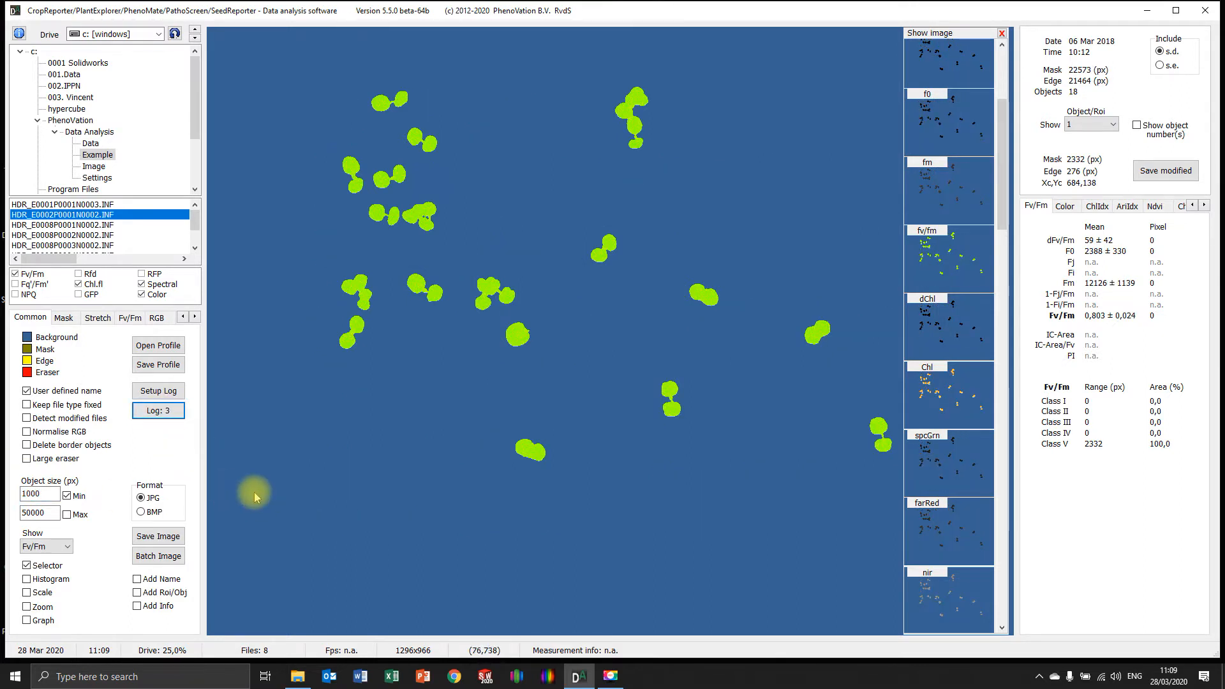
pyautogui.click(99, 204)
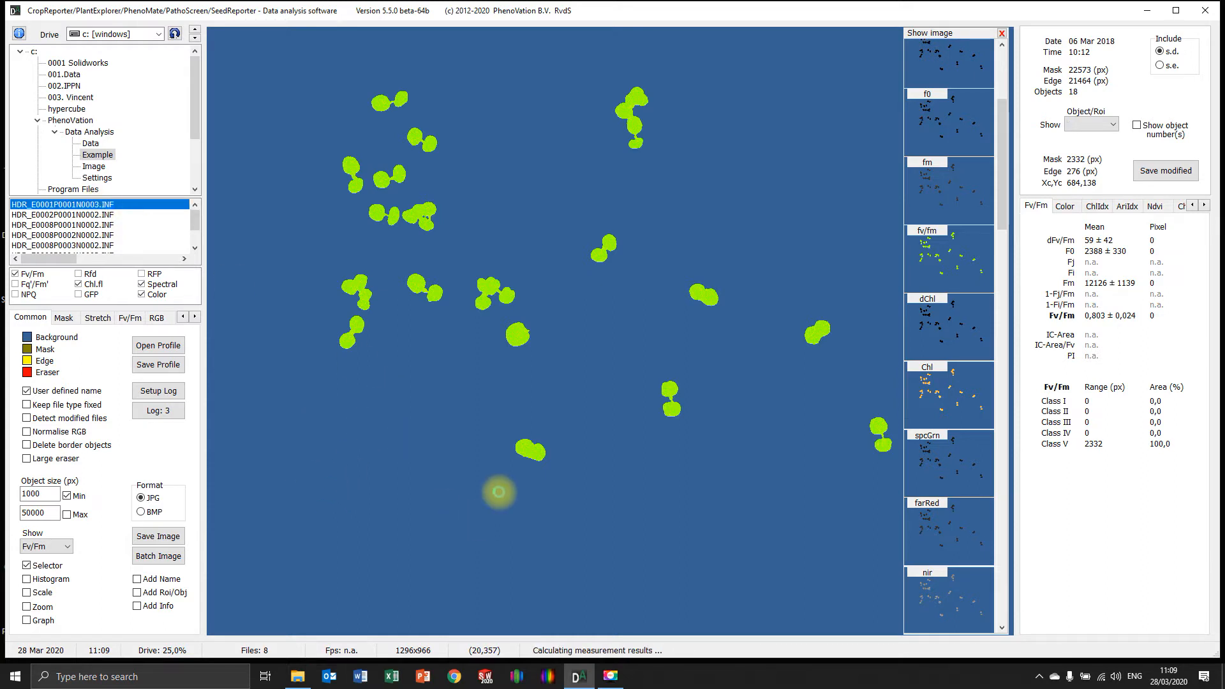
pyautogui.click(169, 411)
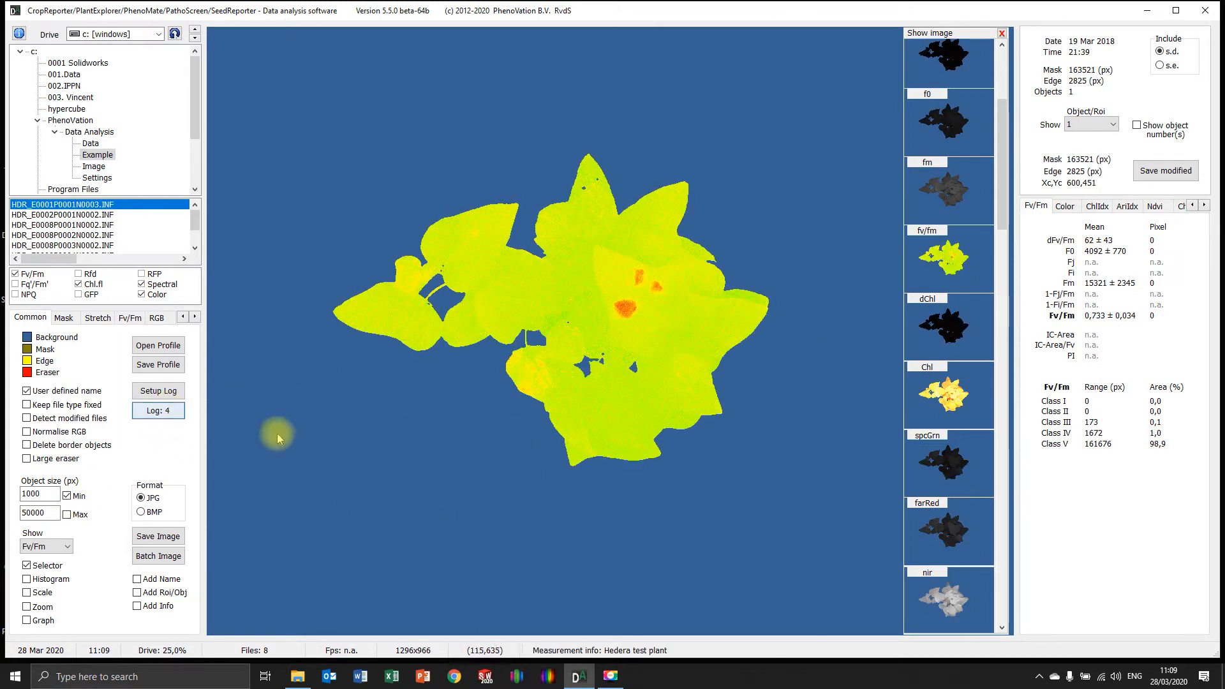
# Switch to File Explorer and open Tutorial 6.TXT from C:\001.Data\00001 Analysis software installed\Analyse beta version\Data
pyautogui.click(298, 676)
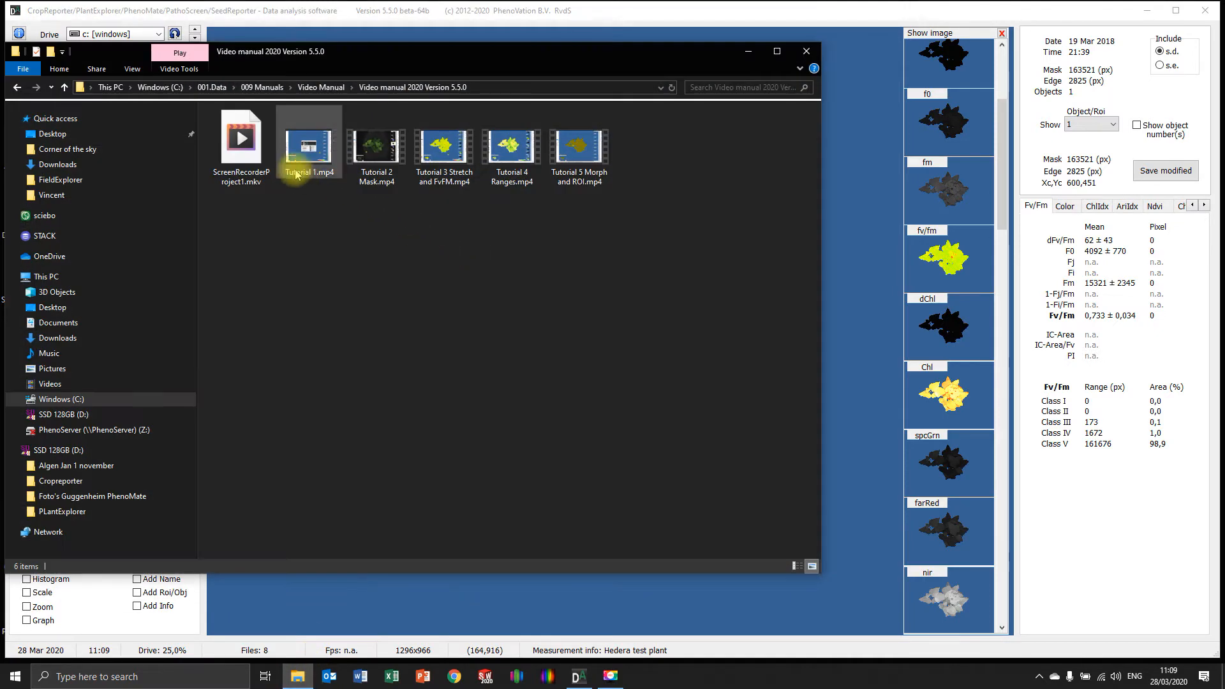
pyautogui.moveTo(379, 66); pyautogui.dragTo(567, 116)
pyautogui.click(399, 138)
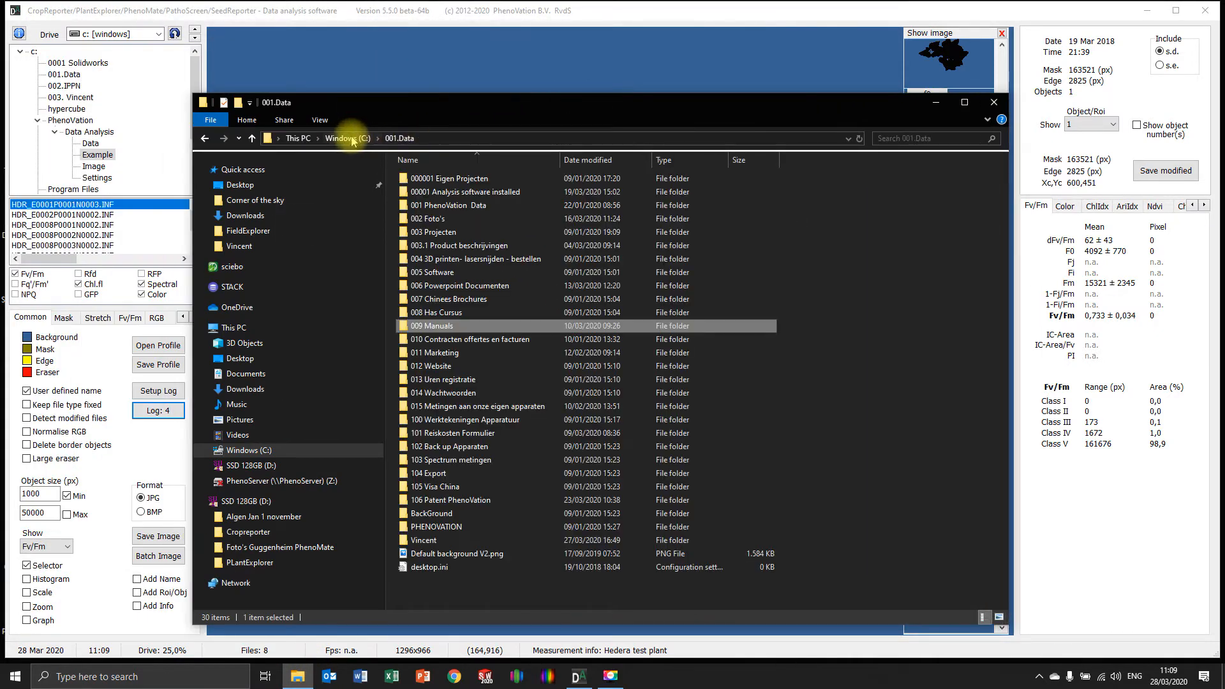
pyautogui.click(340, 138)
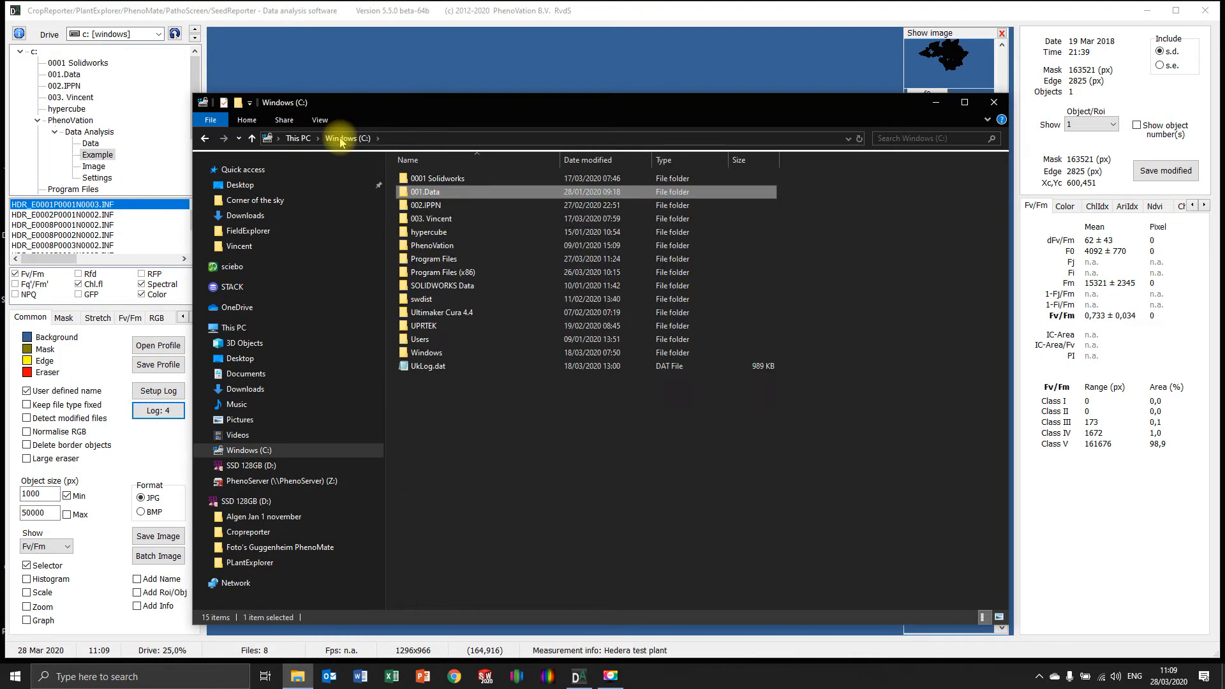
pyautogui.doubleClick(429, 193)
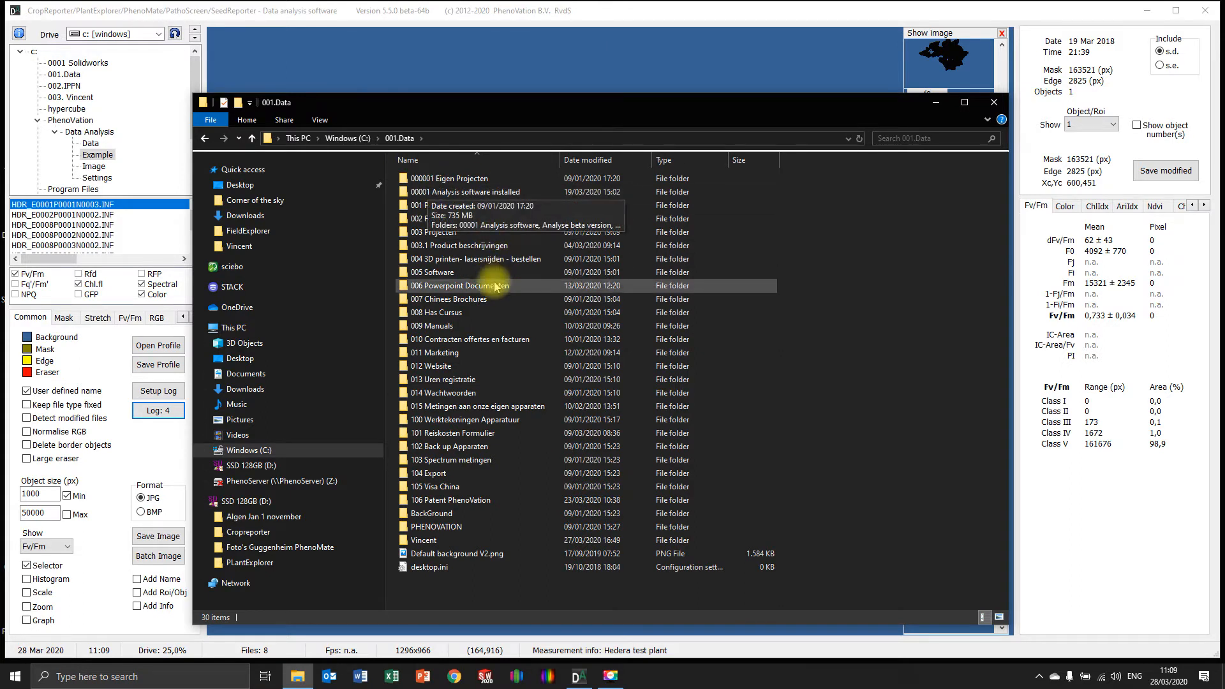
pyautogui.doubleClick(470, 192)
pyautogui.doubleClick(475, 179)
pyautogui.press('BackSpace')
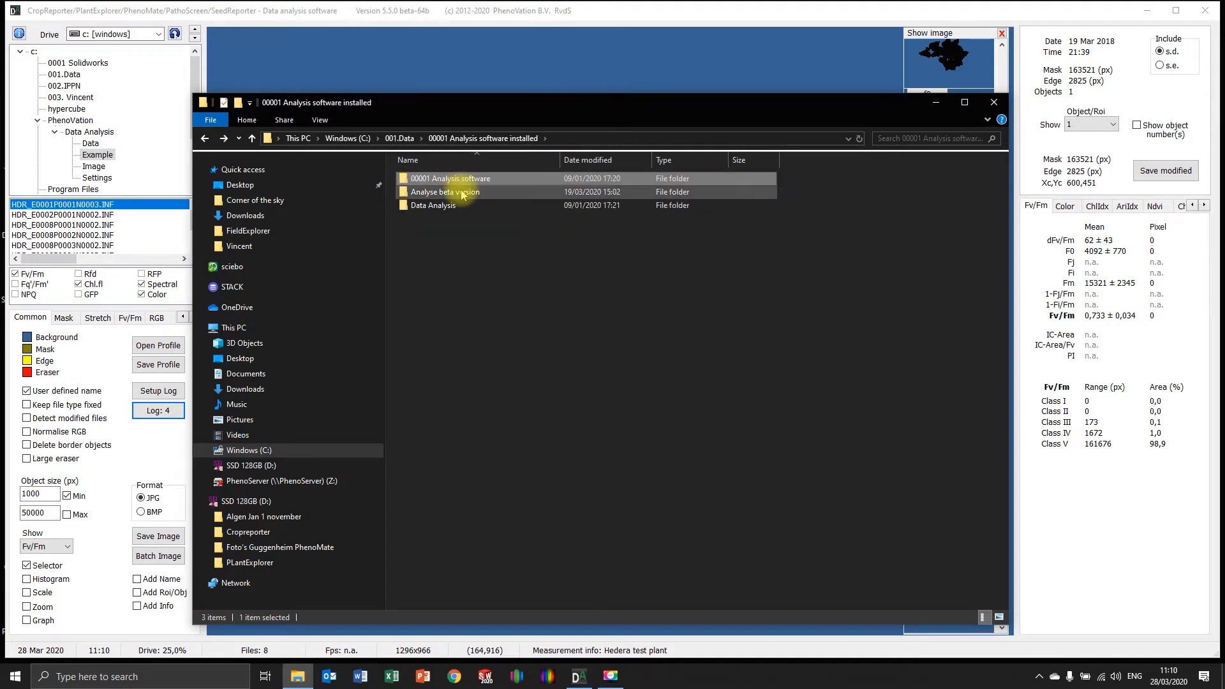
pyautogui.doubleClick(464, 191)
pyautogui.doubleClick(438, 180)
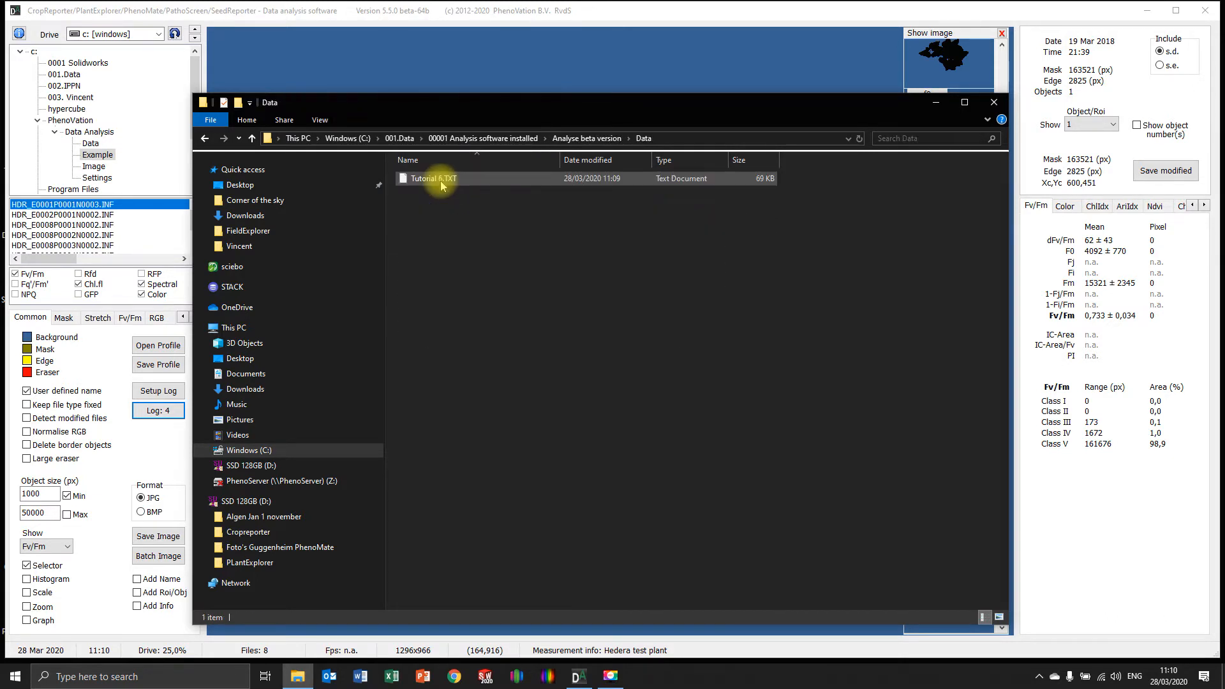
pyautogui.doubleClick(437, 178)
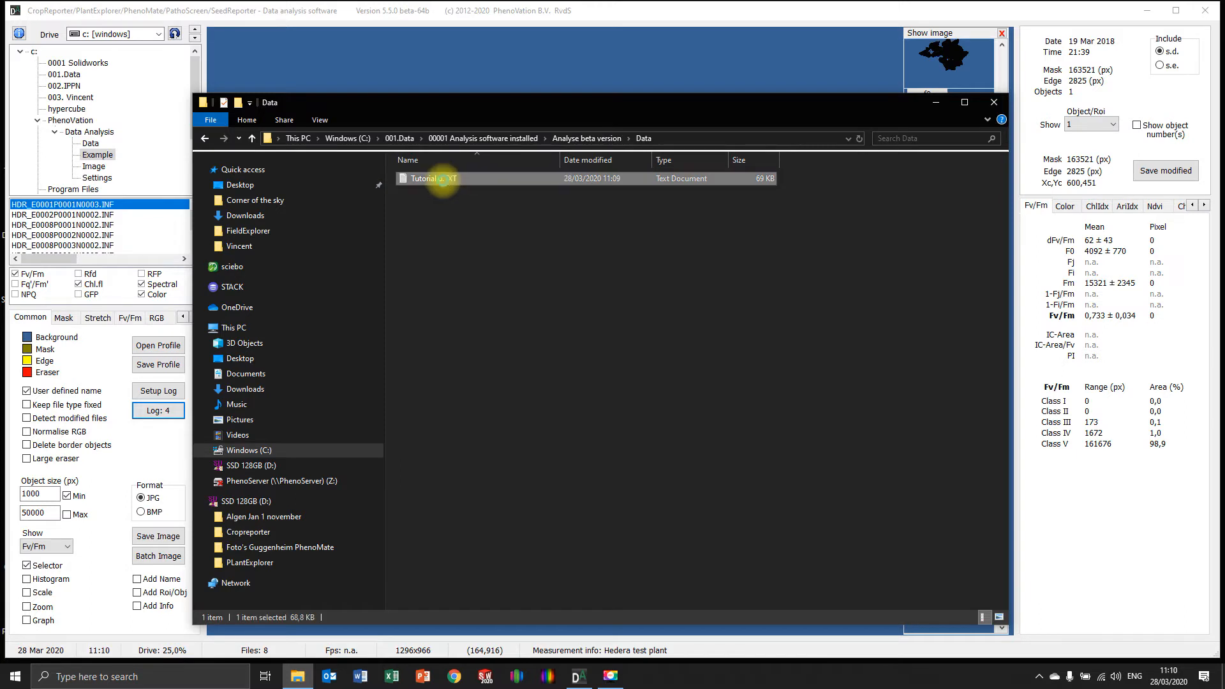
# Examine the calibration, object detection and analysis class settings recorded at the start of Tutorial 6.TXT
pyautogui.moveTo(245, 144); pyautogui.dragTo(320, 220)
pyautogui.click(316, 288)
pyautogui.scroll(-8, 319, 280)
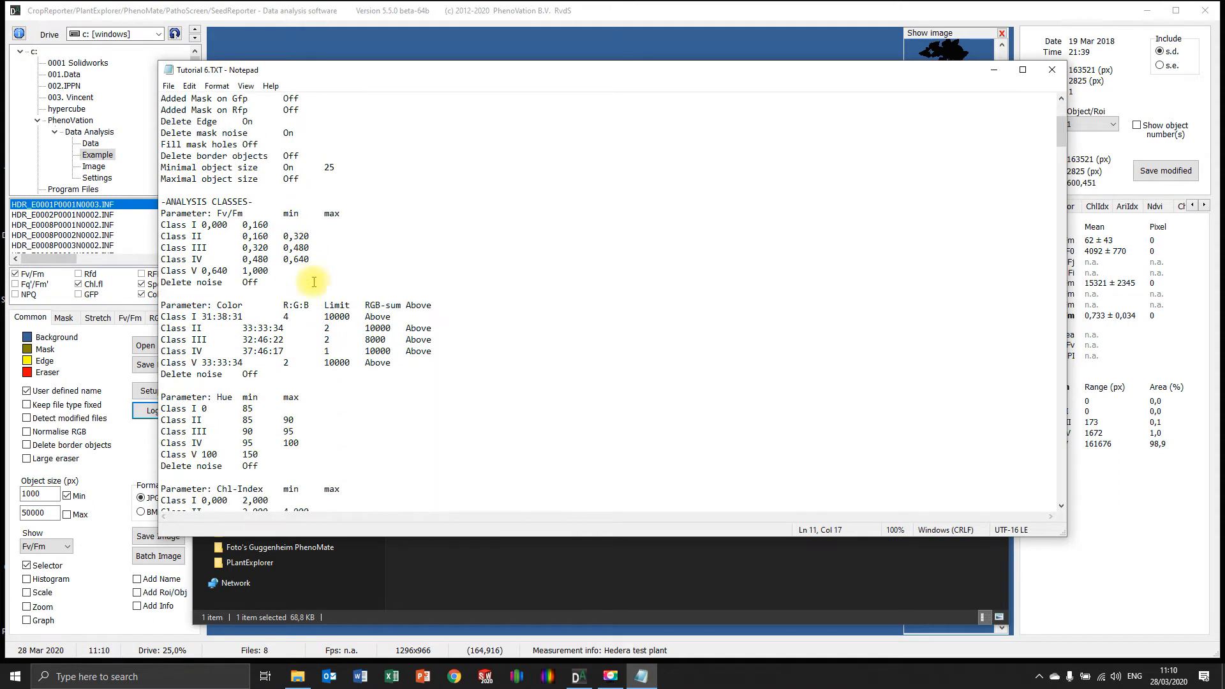
pyautogui.moveTo(501, 234); pyautogui.dragTo(258, 374)
pyautogui.click(255, 364)
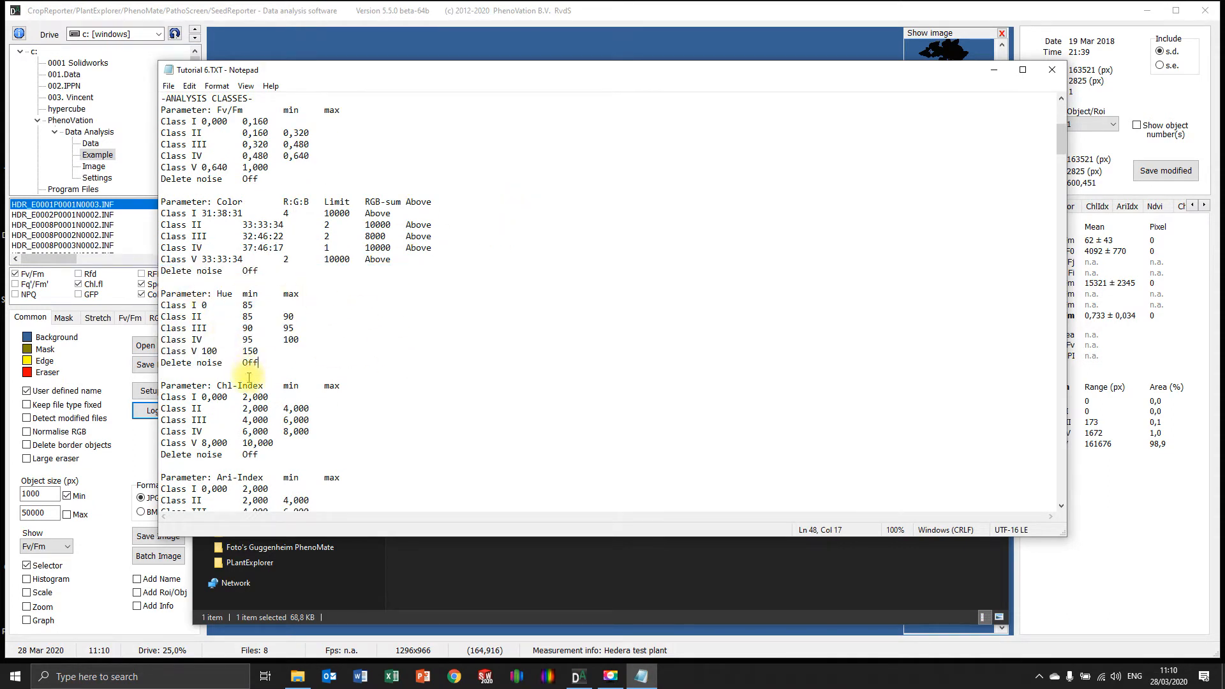
pyautogui.scroll(-15, 370, 313)
pyautogui.scroll(-5, 232, 288)
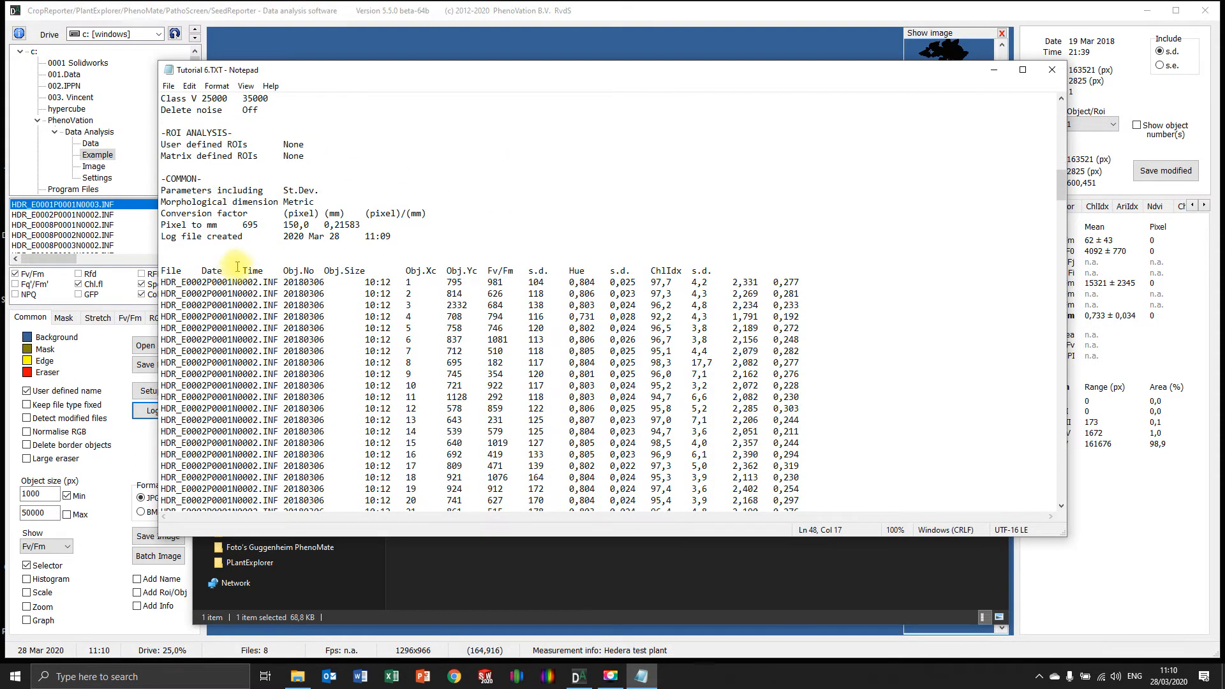
# Examine the column headings and the first object's position, Fv/Fm, Hue and ChlIdx values in the logged data
pyautogui.scroll(1, 390, 290)
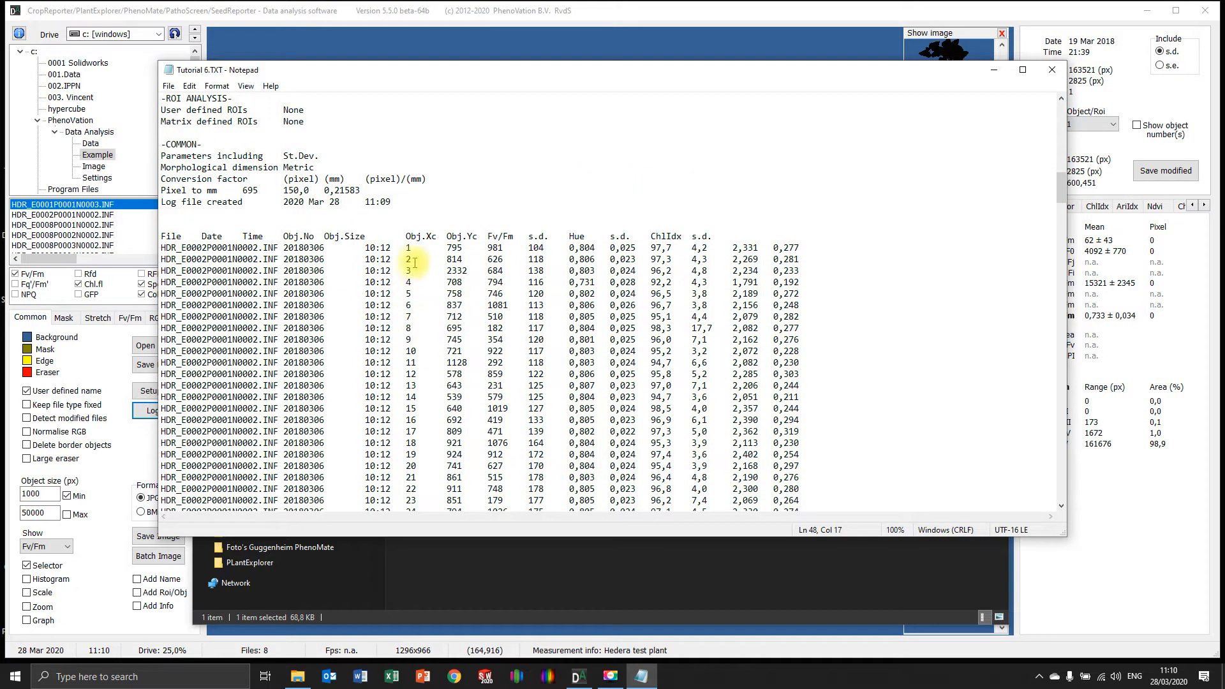
pyautogui.moveTo(407, 248); pyautogui.dragTo(667, 248)
pyautogui.rightClick(508, 249)
pyautogui.click(590, 236)
pyautogui.click(691, 237)
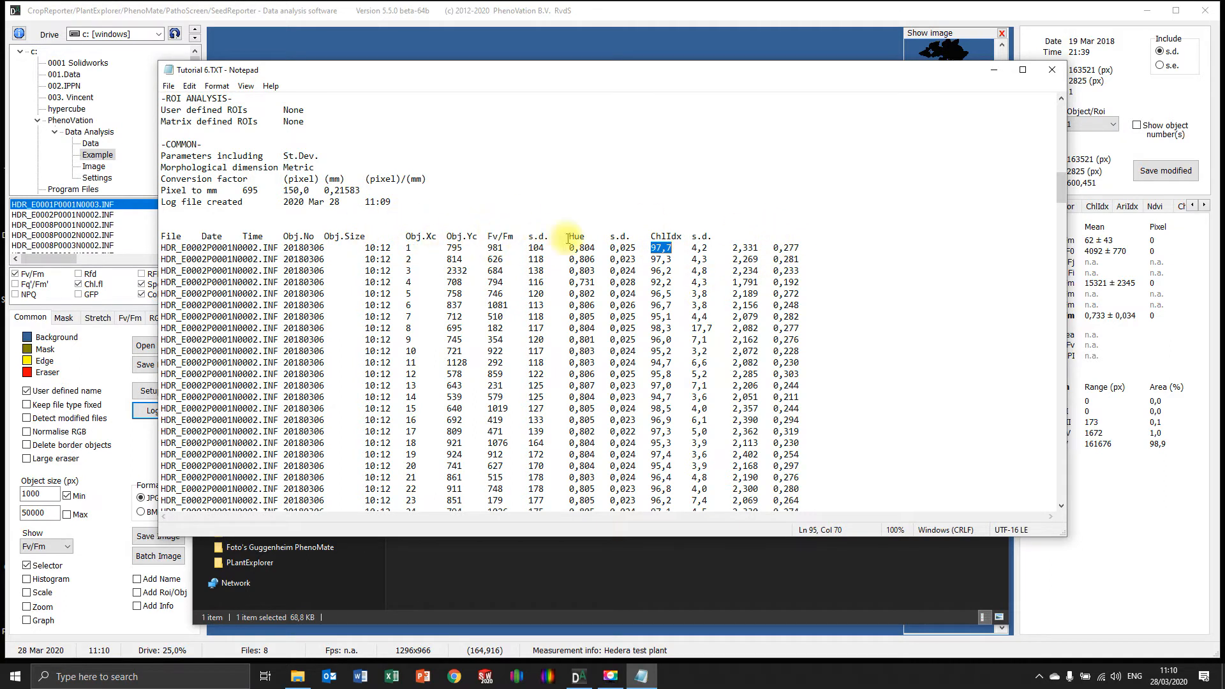
pyautogui.click(682, 231)
pyautogui.moveTo(683, 232); pyautogui.dragTo(807, 240)
pyautogui.click(826, 300)
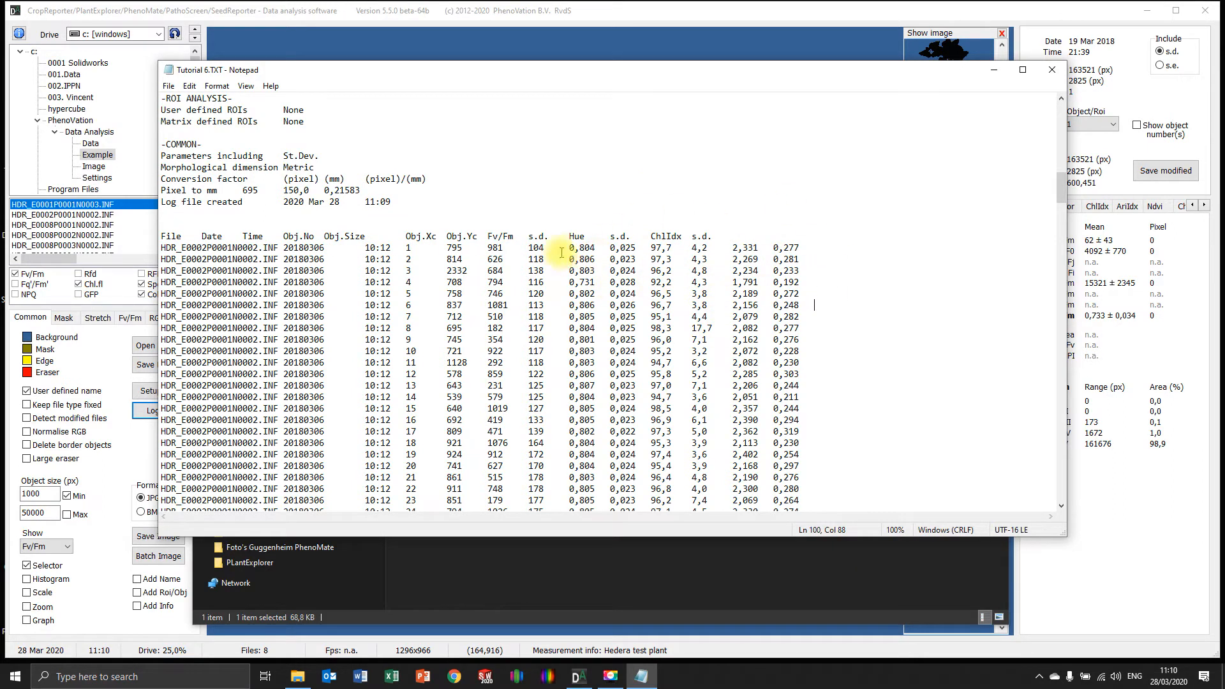
pyautogui.moveTo(566, 250); pyautogui.dragTo(598, 251)
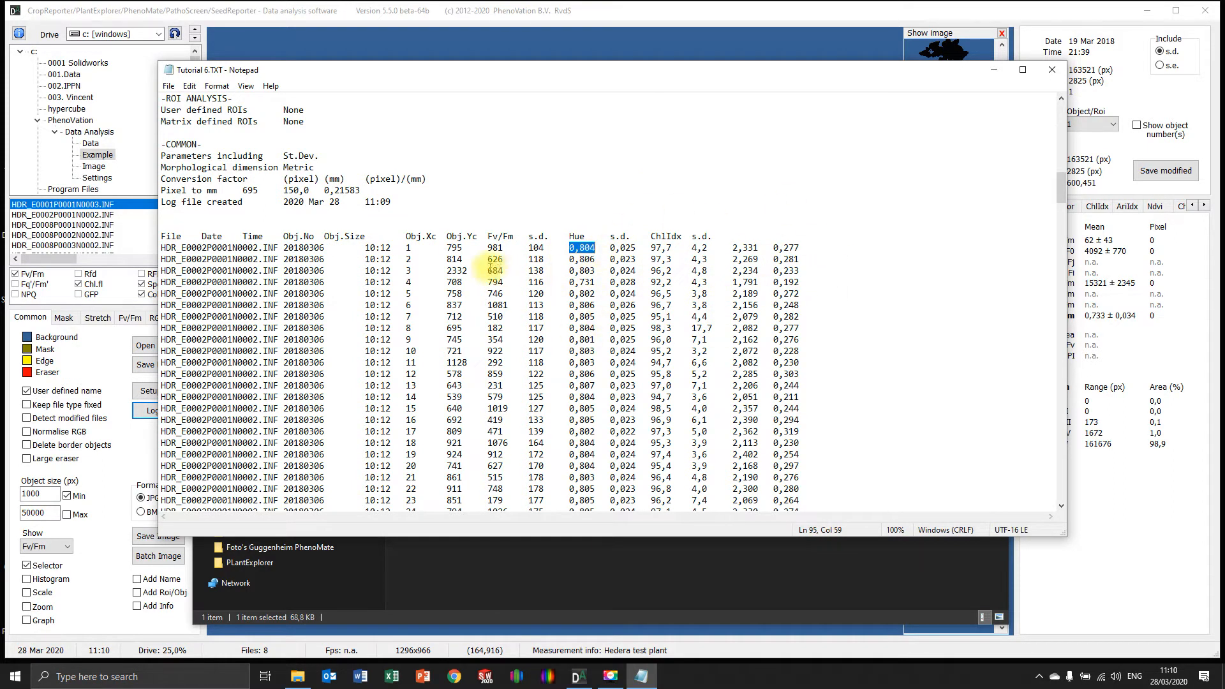
pyautogui.click(878, 281)
# Compare the logged objects of each logging run down to the HDR_E0001P0001N0003.INF entry, and put away the log file and folder window
pyautogui.scroll(-20, 437, 322)
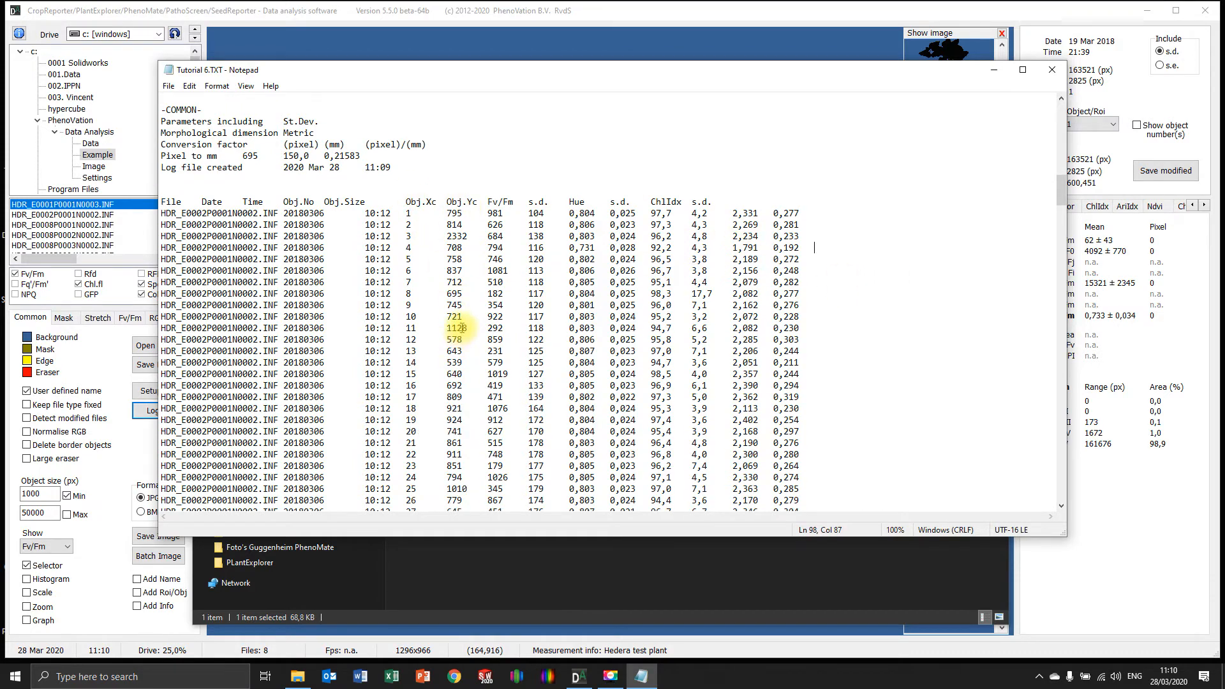
pyautogui.scroll(-20, 437, 338)
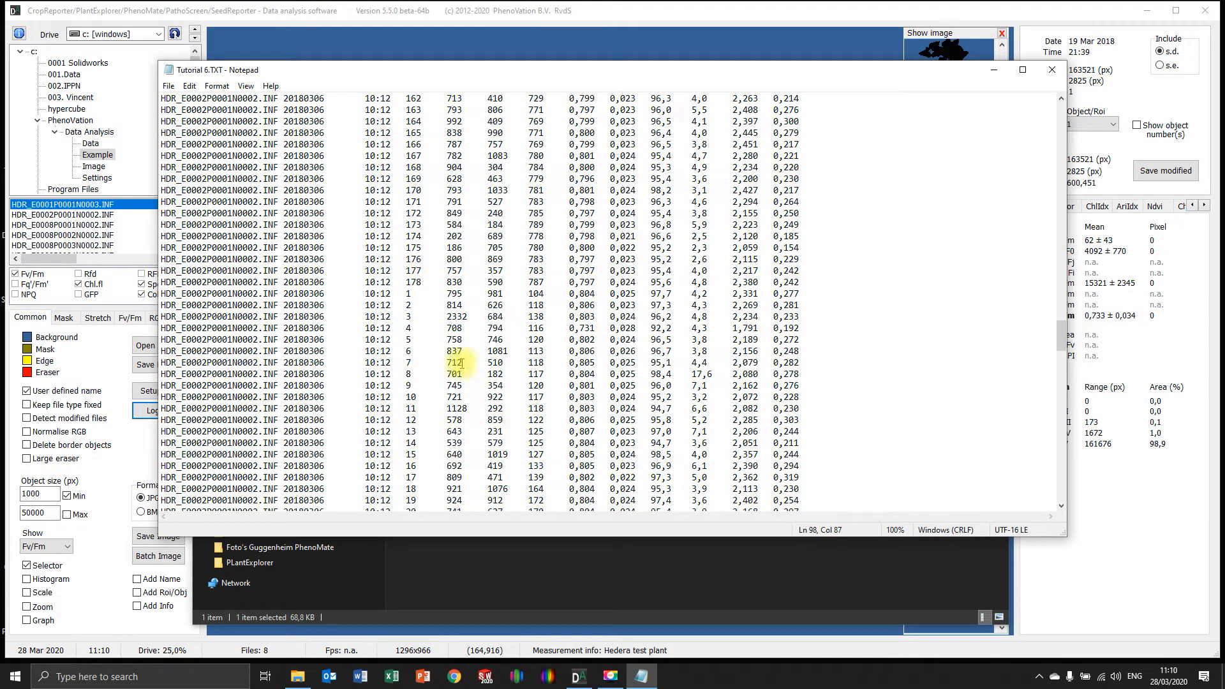
pyautogui.scroll(-20, 472, 365)
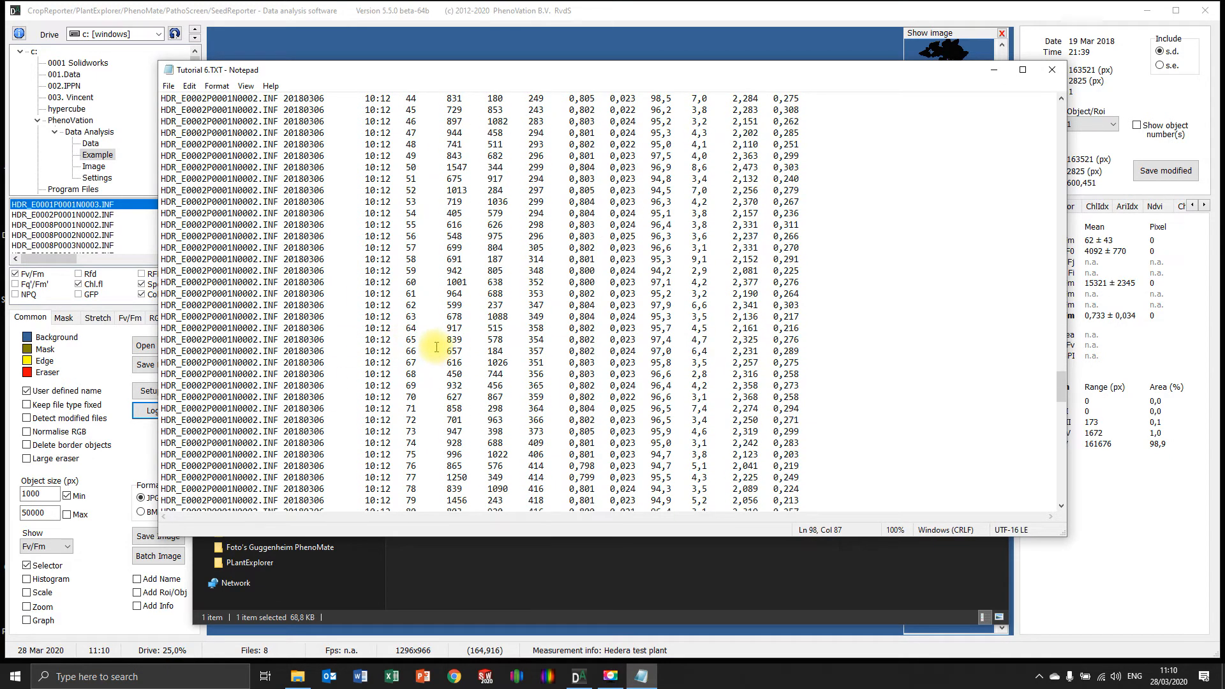
pyautogui.scroll(-20, 426, 364)
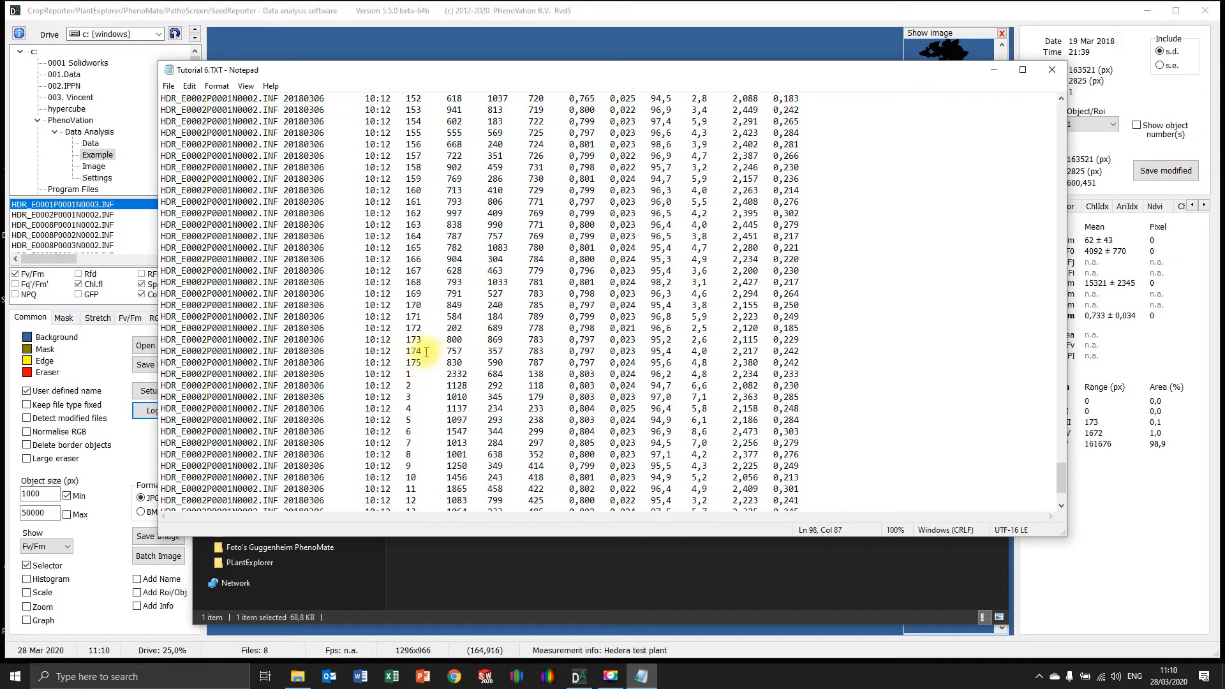
pyautogui.scroll(-1, 422, 380)
pyautogui.scroll(-2, 431, 355)
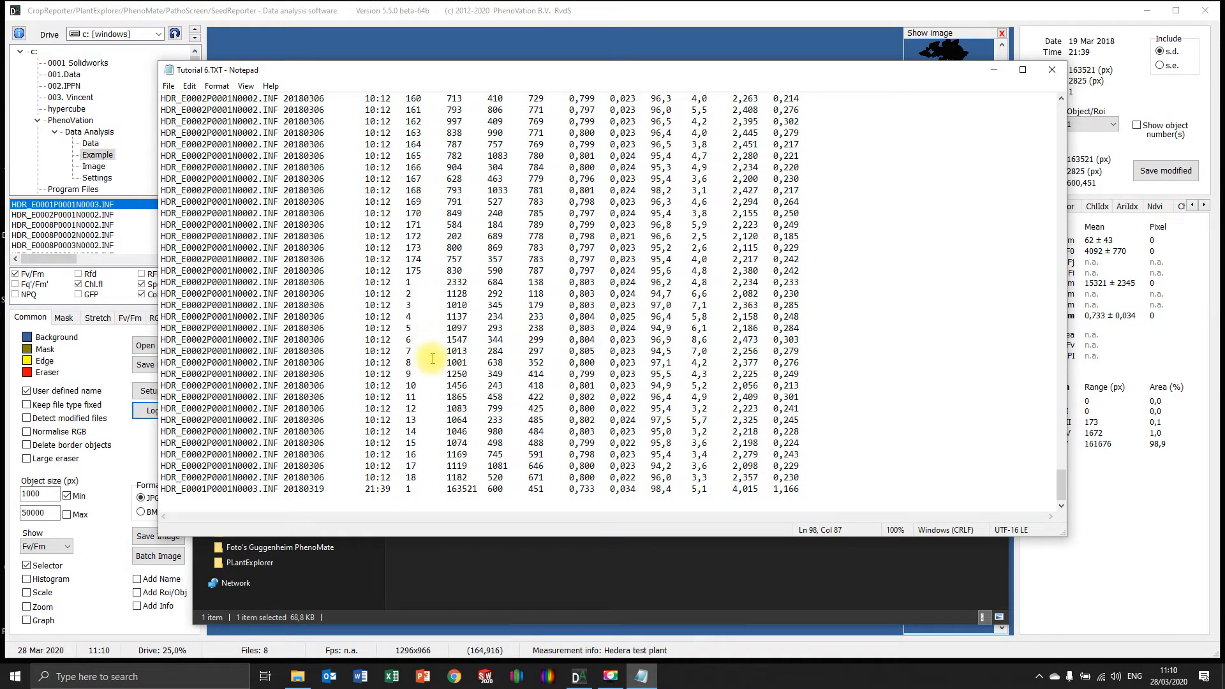
pyautogui.moveTo(426, 475); pyautogui.dragTo(261, 283)
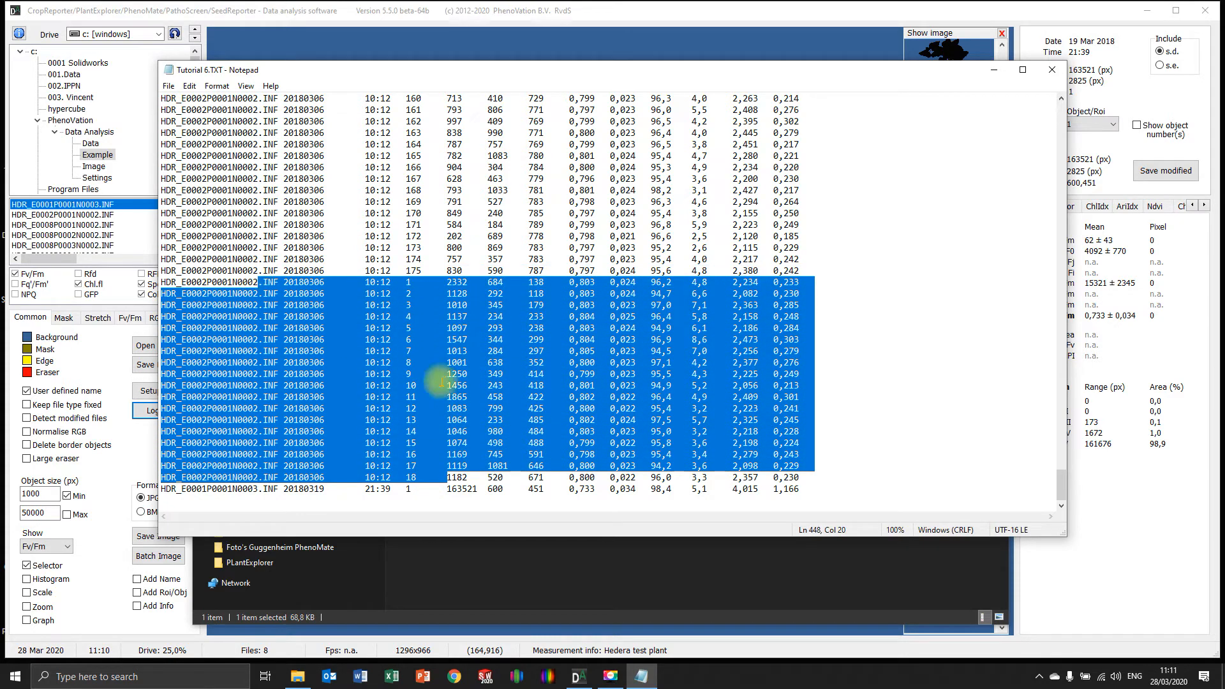
pyautogui.click(651, 339)
pyautogui.scroll(12, 647, 358)
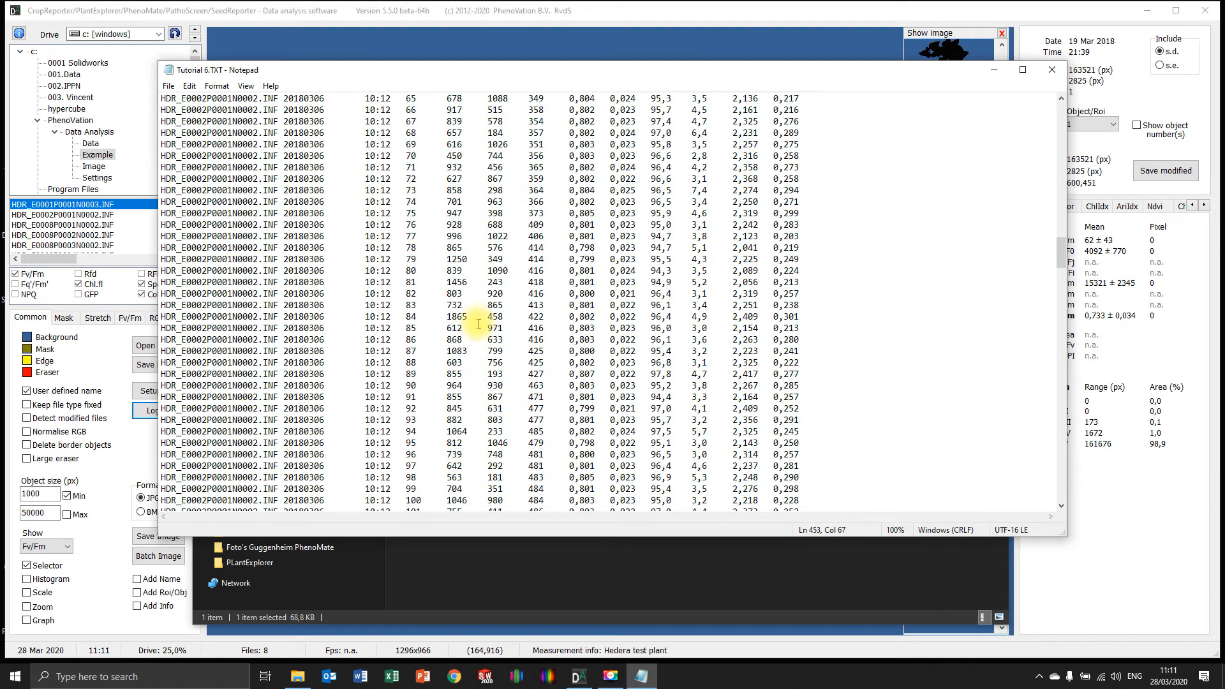
pyautogui.scroll(20, 476, 366)
pyautogui.scroll(20, 476, 366)
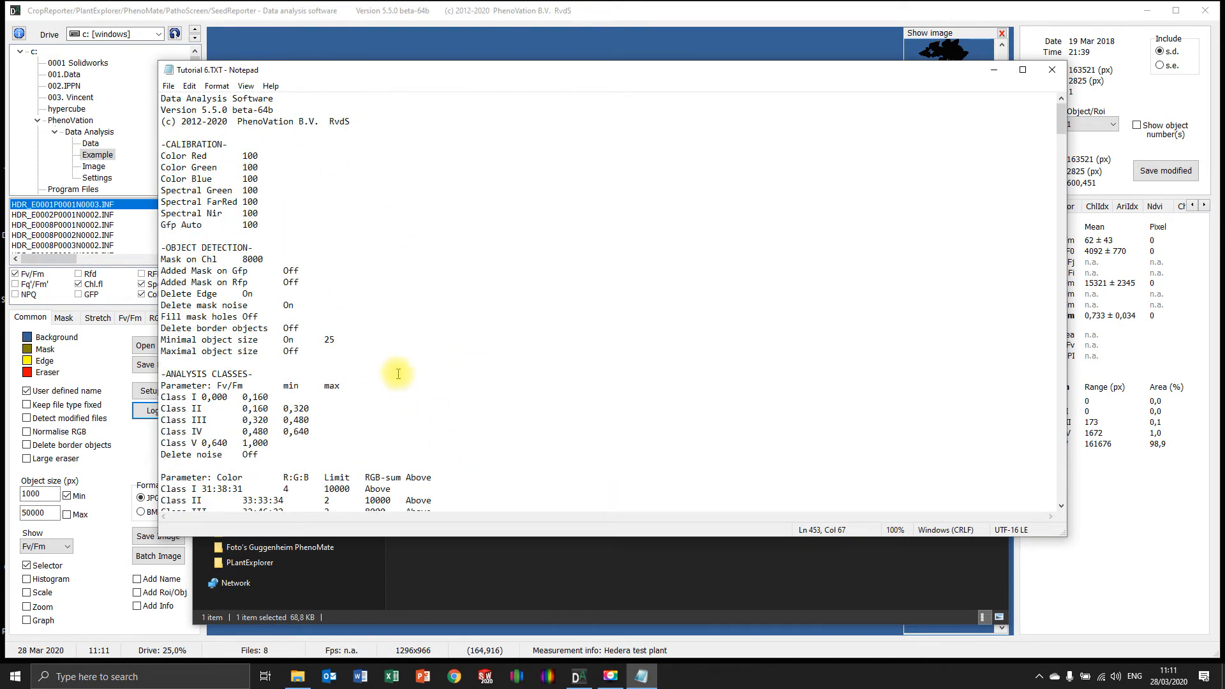
pyautogui.click(1052, 70)
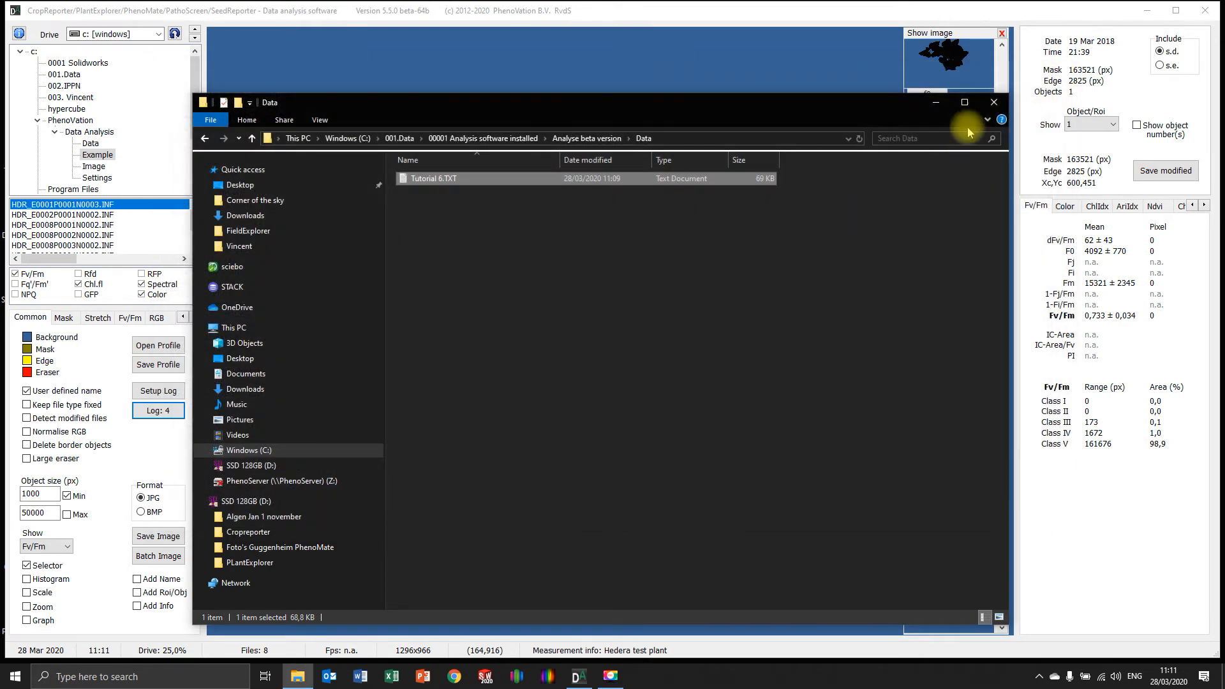
pyautogui.click(966, 102)
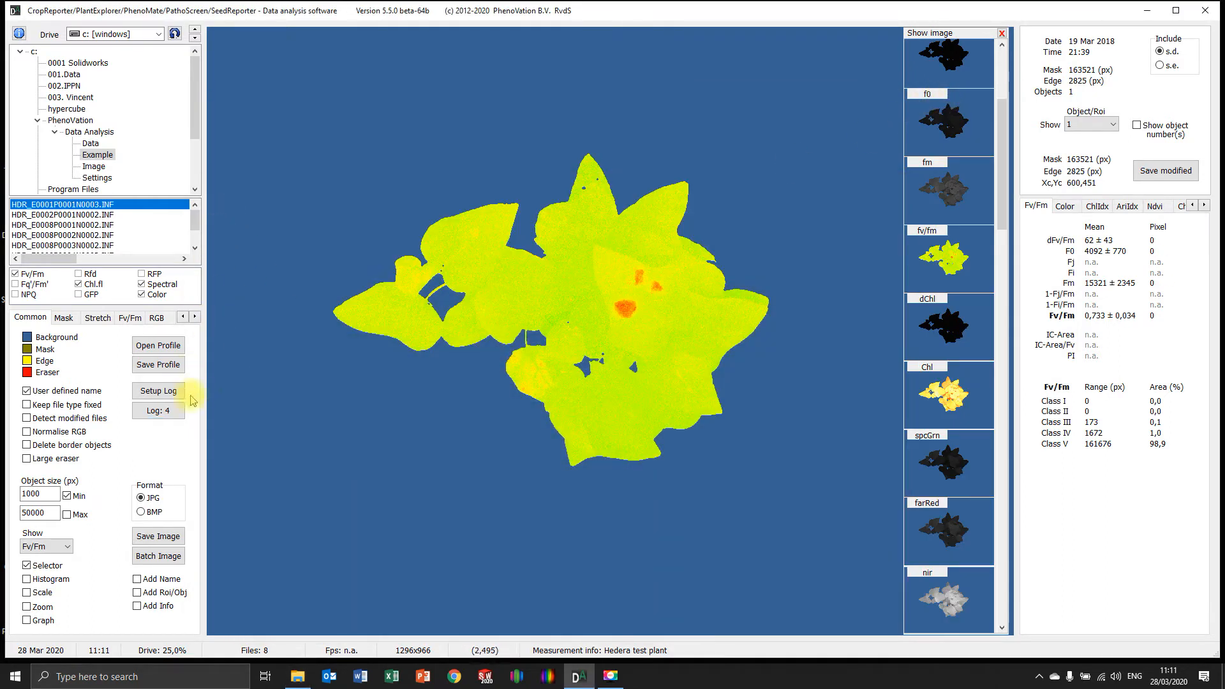
# Set up the log for batch analysis with parameters of the total image instead of Object/ROI, and run it on all measurements
pyautogui.click(159, 391)
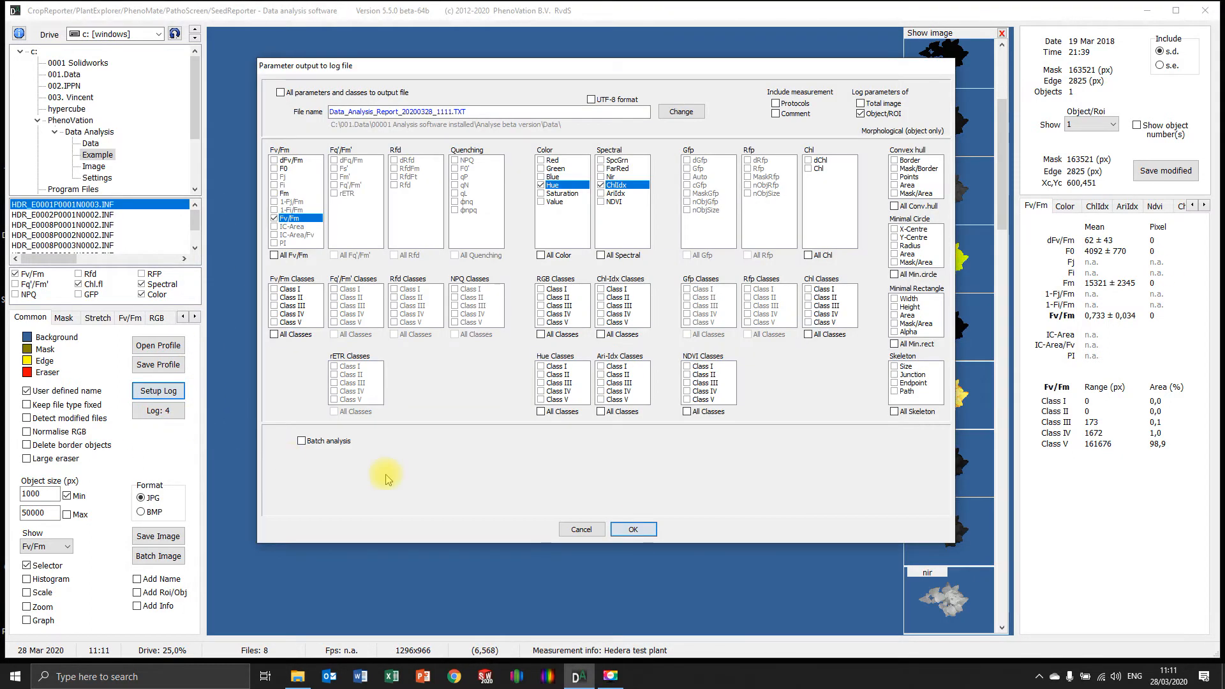
pyautogui.moveTo(480, 110); pyautogui.dragTo(300, 96)
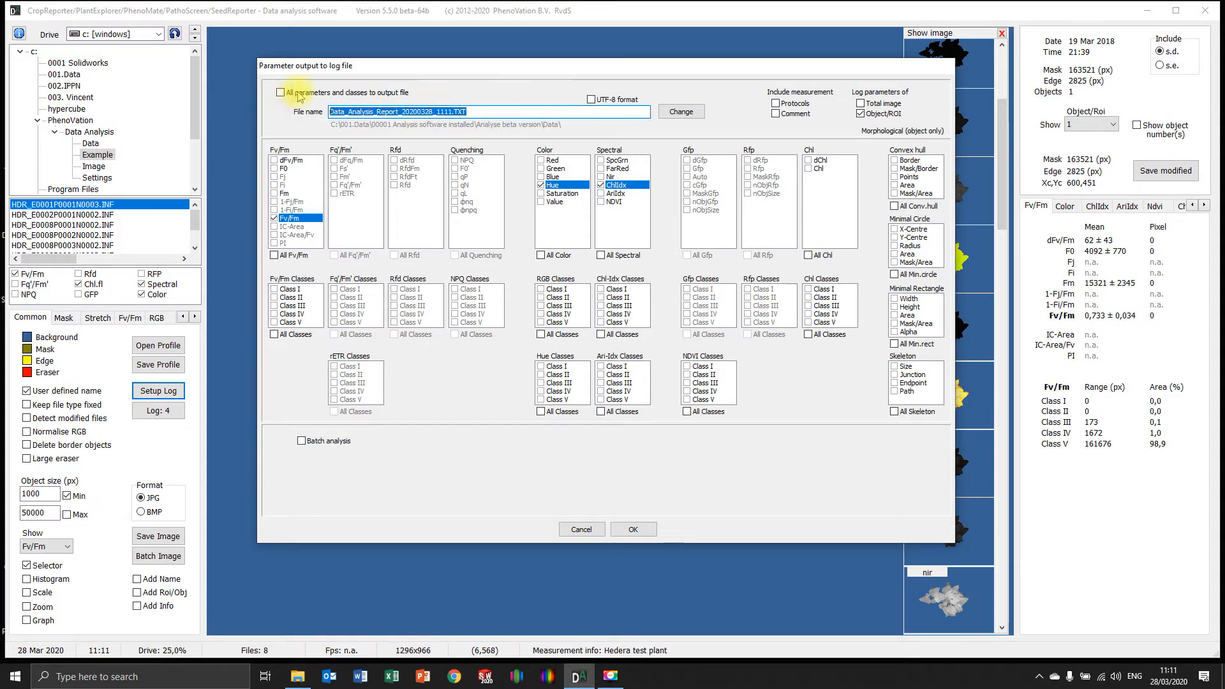
pyautogui.click(301, 441)
pyautogui.click(866, 115)
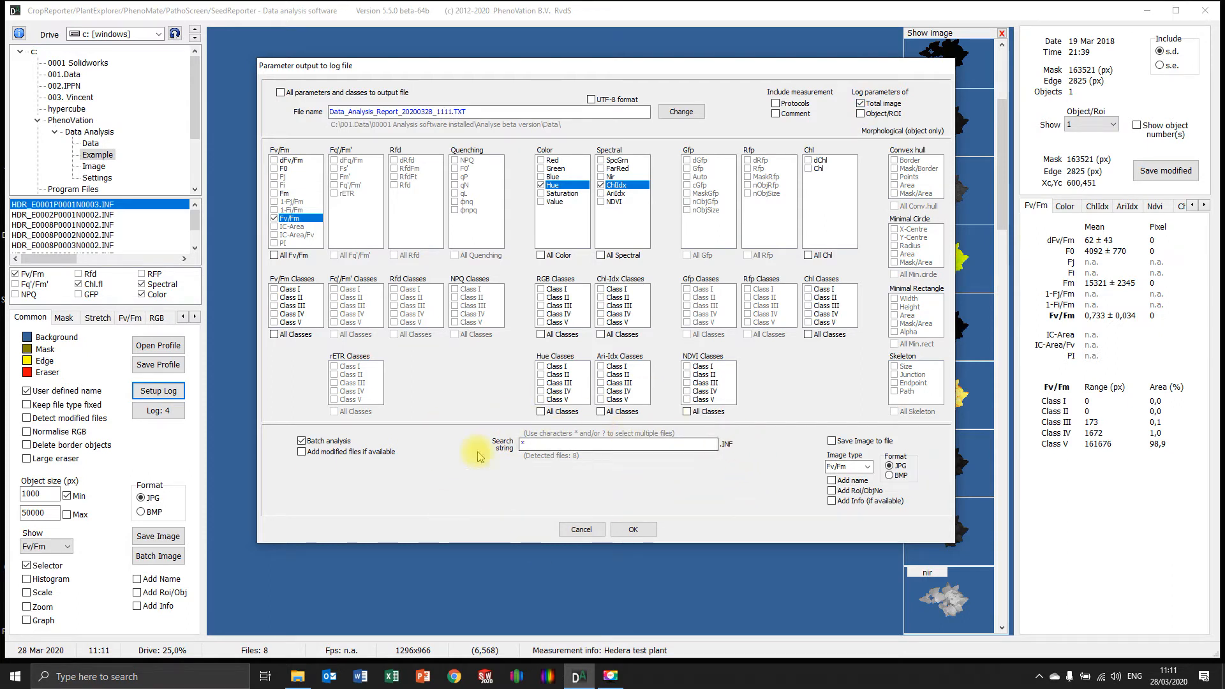
pyautogui.click(633, 530)
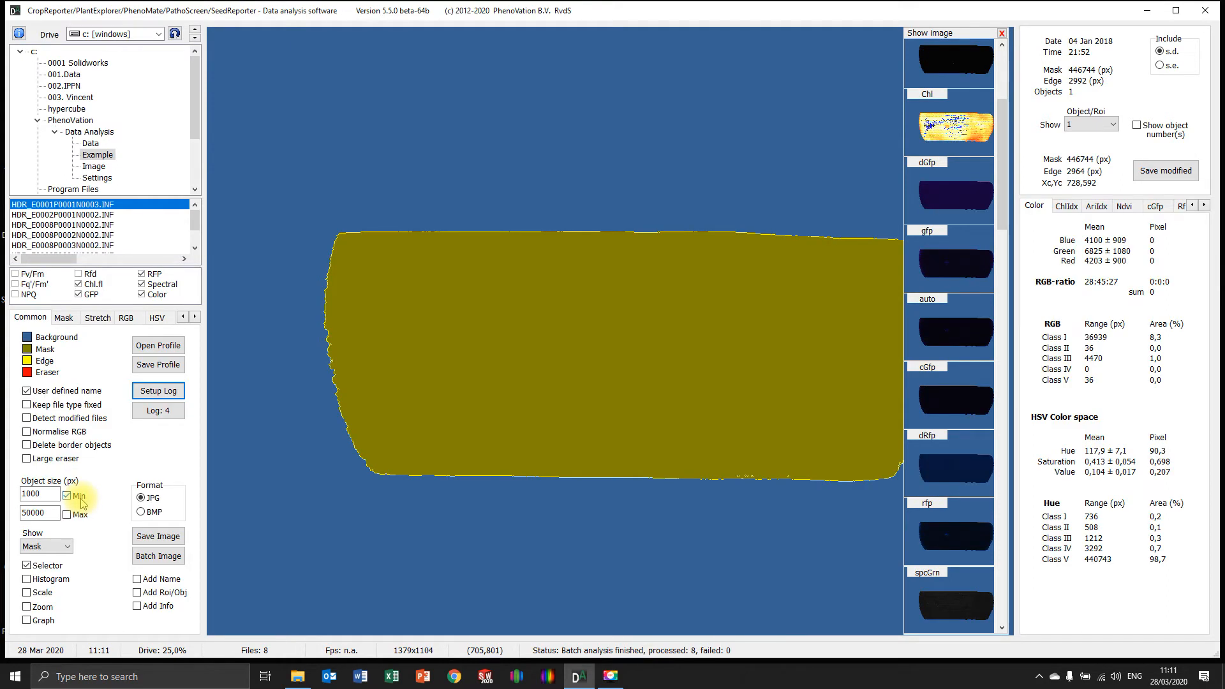
# Return to measurement HDR_E0001P0001N0003.INF, switch to File Explorer and open Data_Analysis_Report_20200328_1111.TXT
pyautogui.click(42, 141)
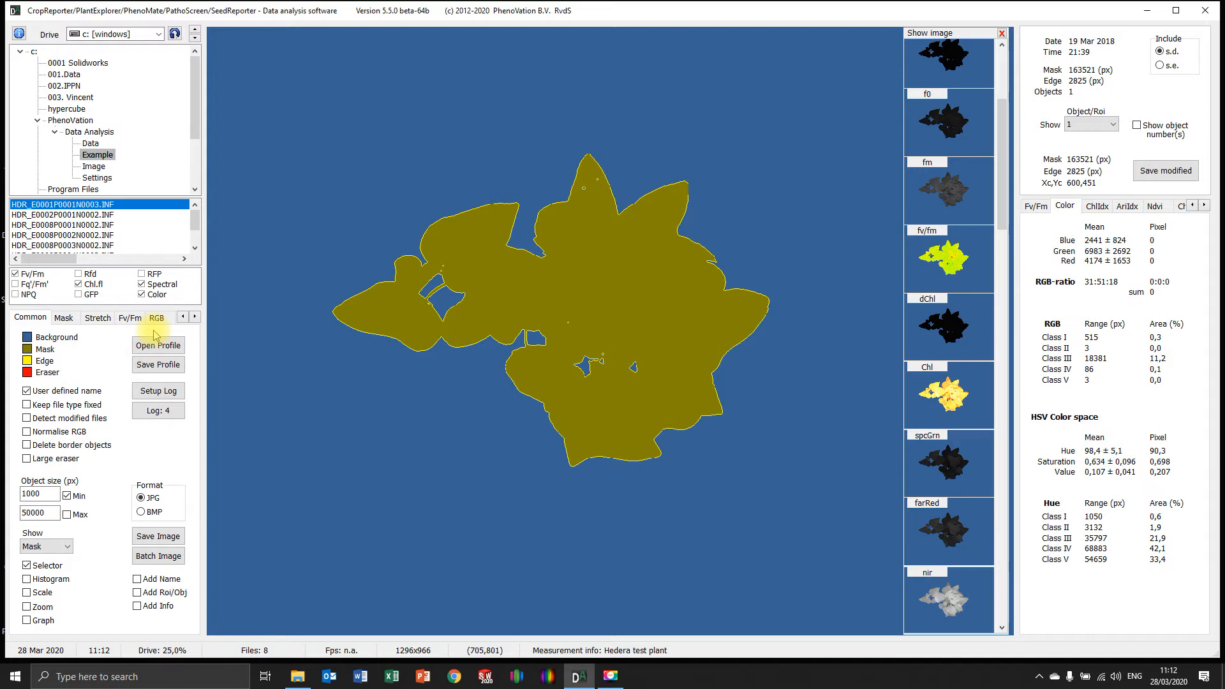
pyautogui.click(297, 676)
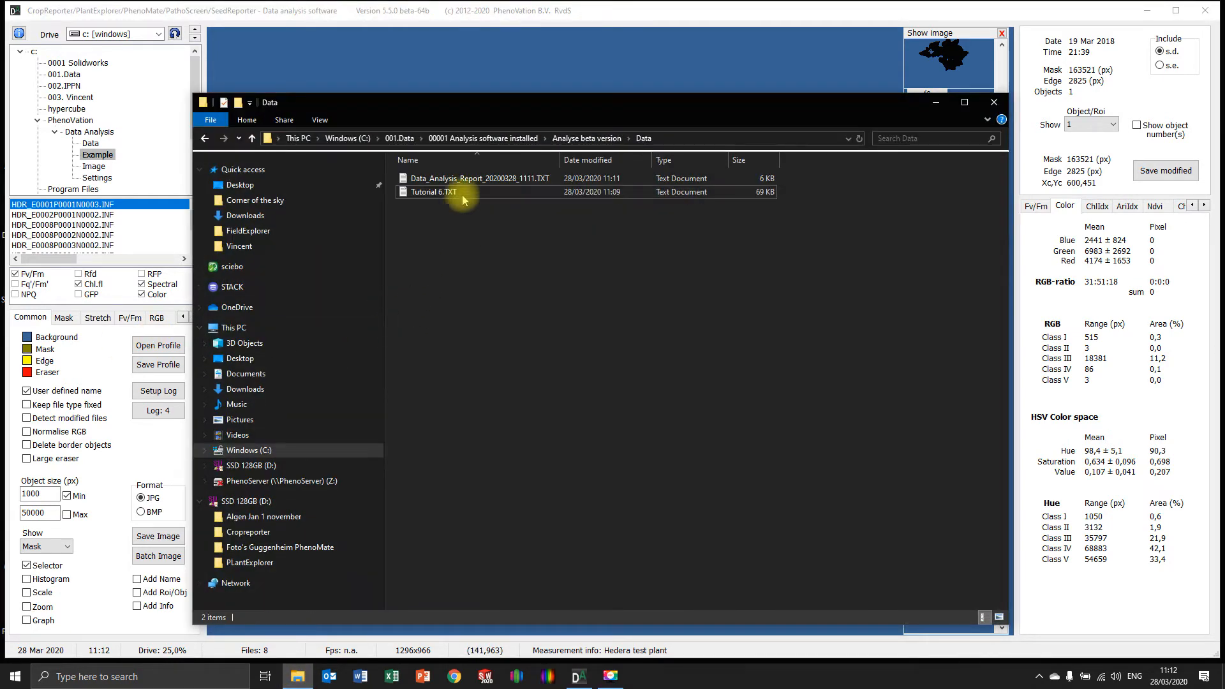
pyautogui.doubleClick(470, 179)
pyautogui.scroll(-20, 476, 317)
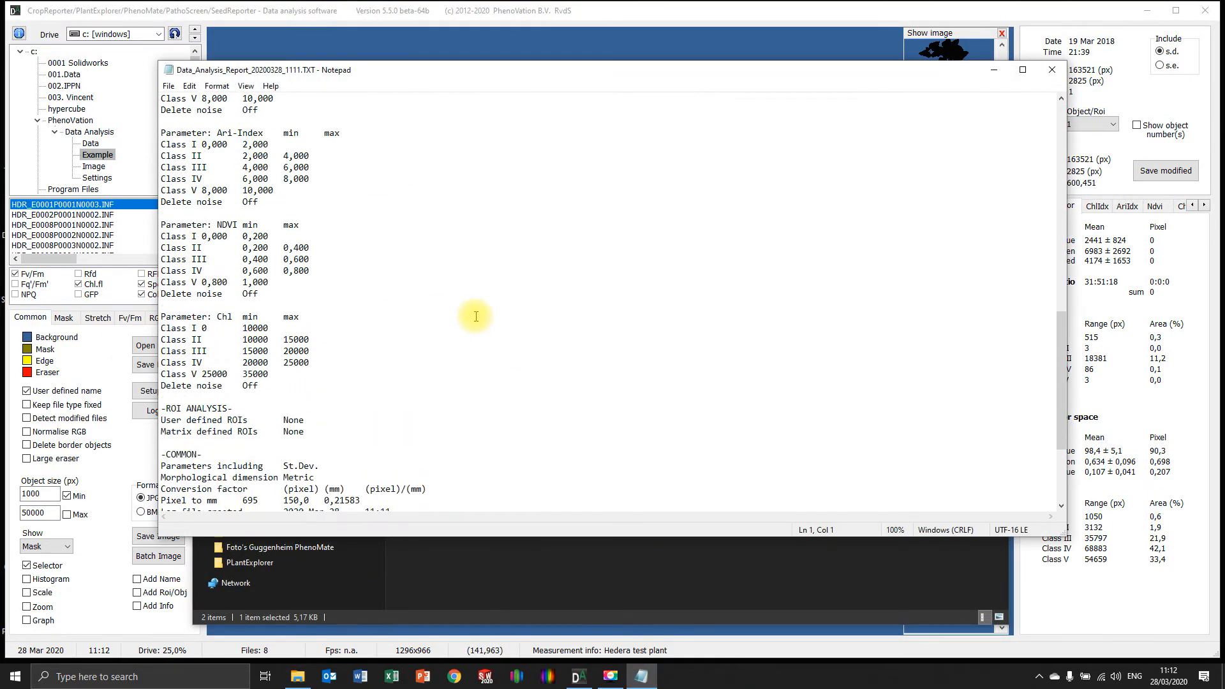
# Examine the total-image row and Fv/Fm value of each measurement in the batch report, and put away the report and folder window
pyautogui.scroll(-5, 476, 317)
pyautogui.moveTo(217, 408); pyautogui.dragTo(804, 489)
pyautogui.click(592, 416)
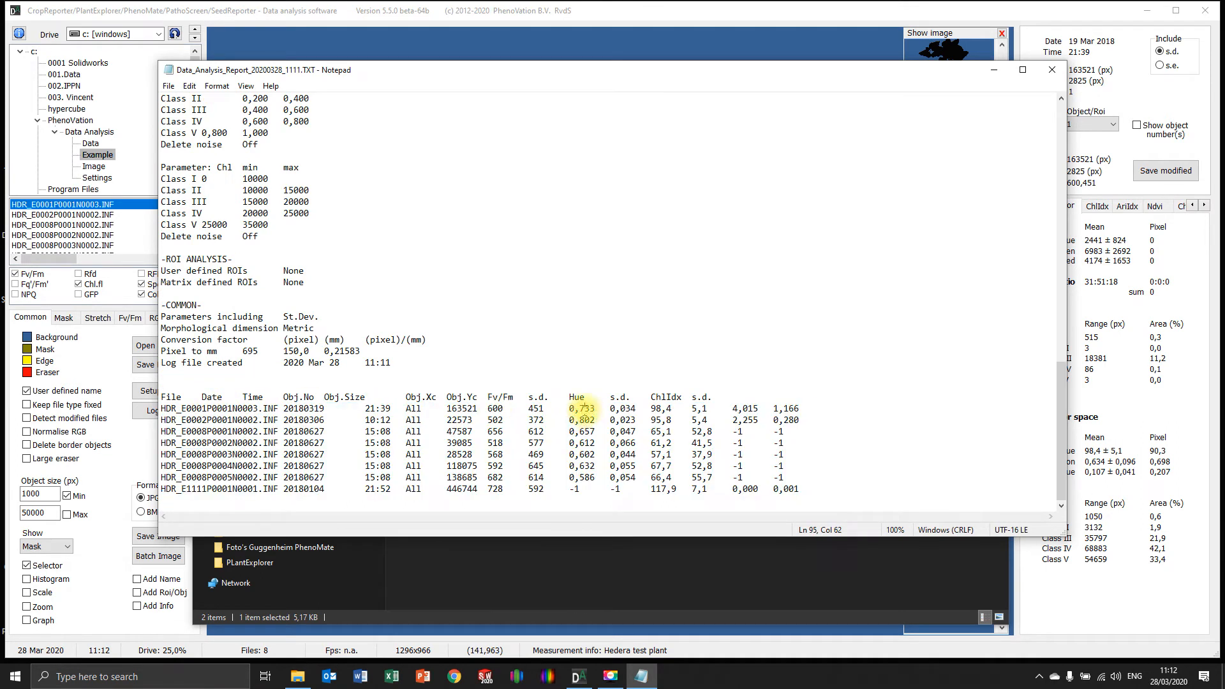
pyautogui.moveTo(568, 408); pyautogui.dragTo(587, 470)
pyautogui.click(586, 466)
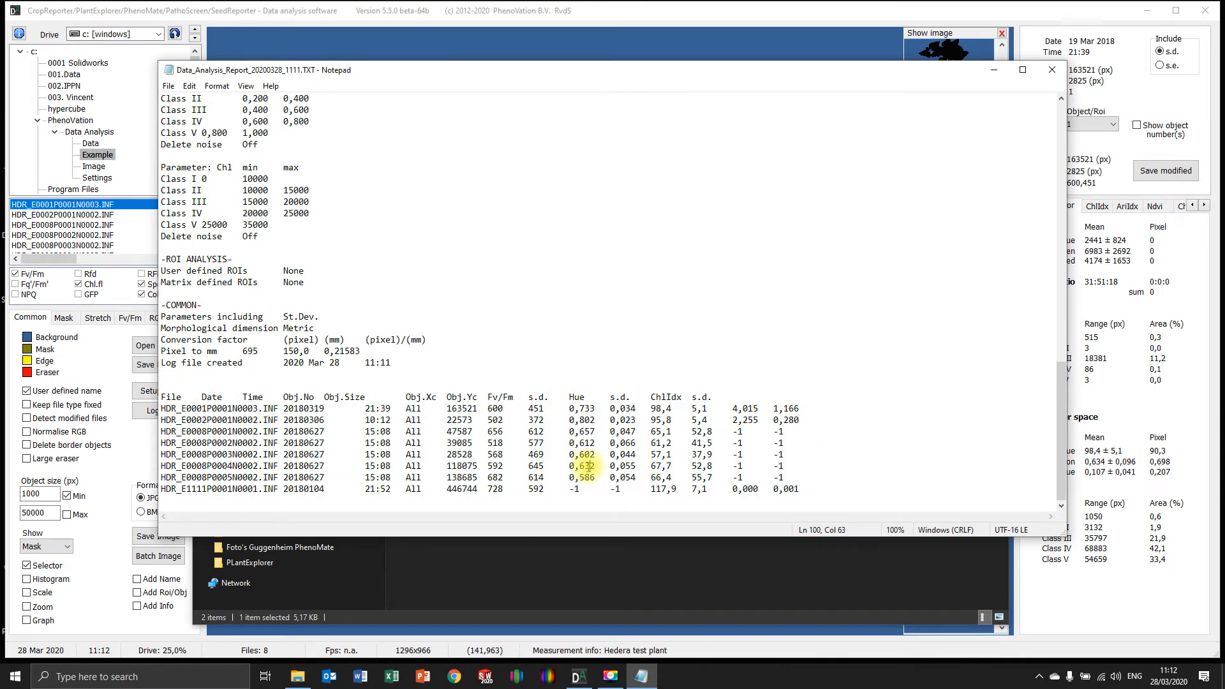
pyautogui.click(1051, 70)
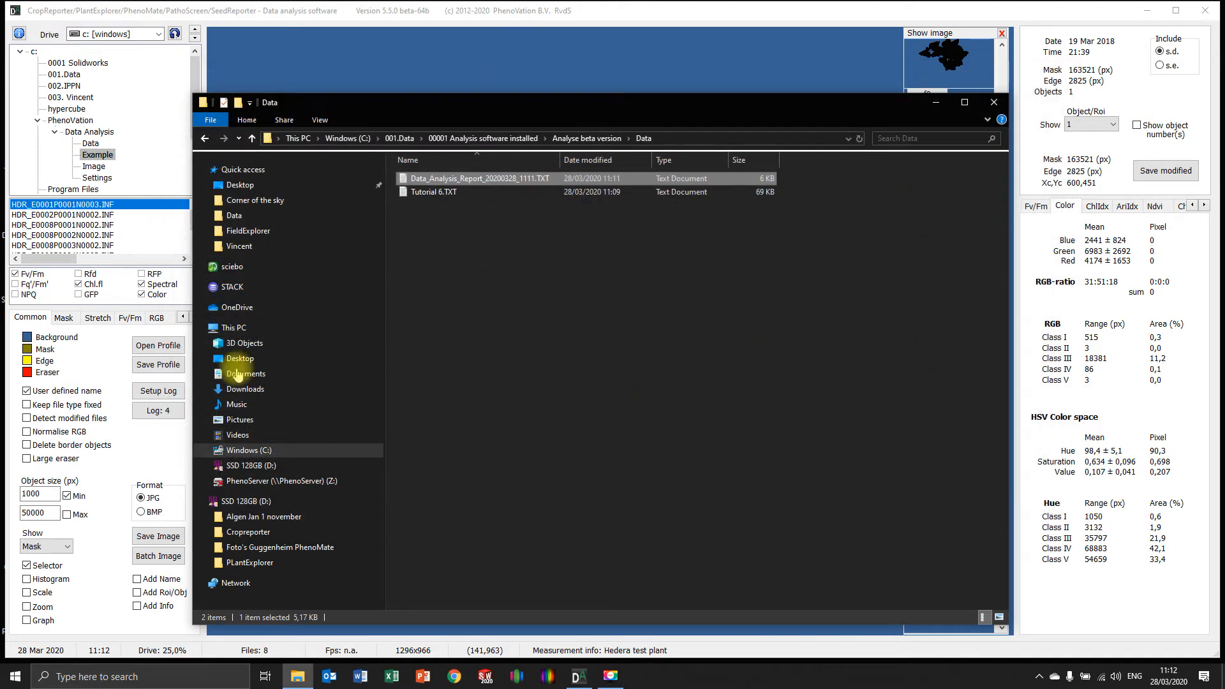
pyautogui.click(933, 104)
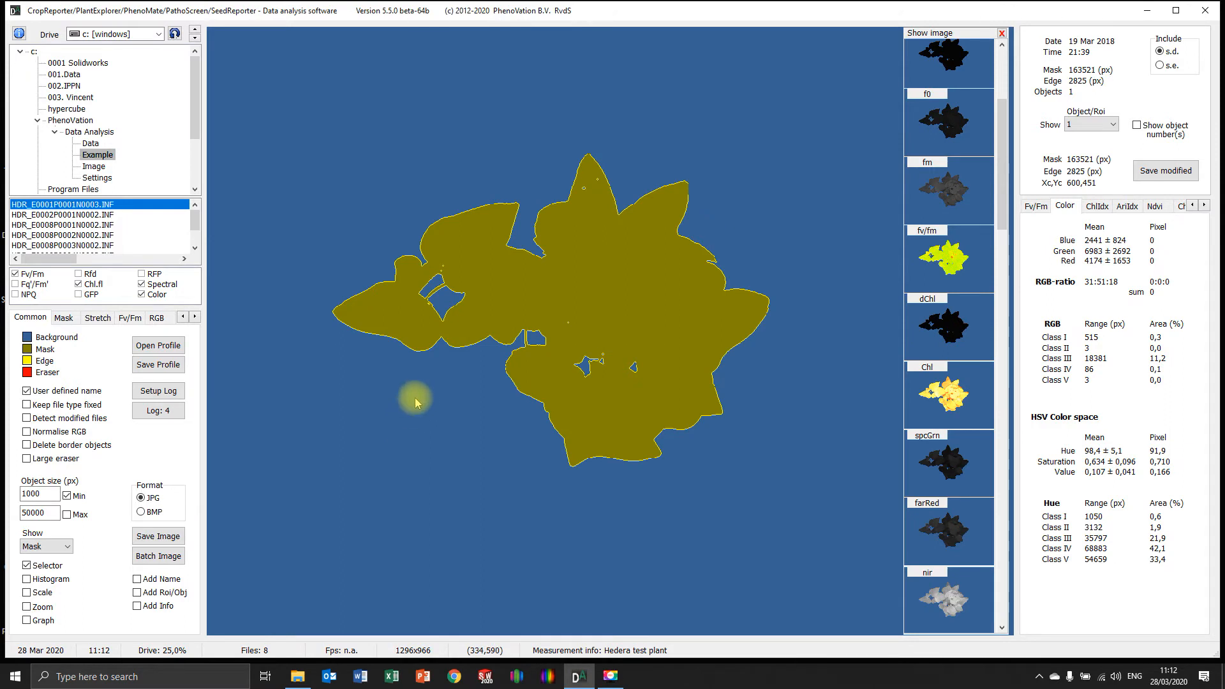
# Show the Chl image of the current measurement
pyautogui.click(930, 379)
pyautogui.rightClick(317, 352)
pyautogui.click(375, 382)
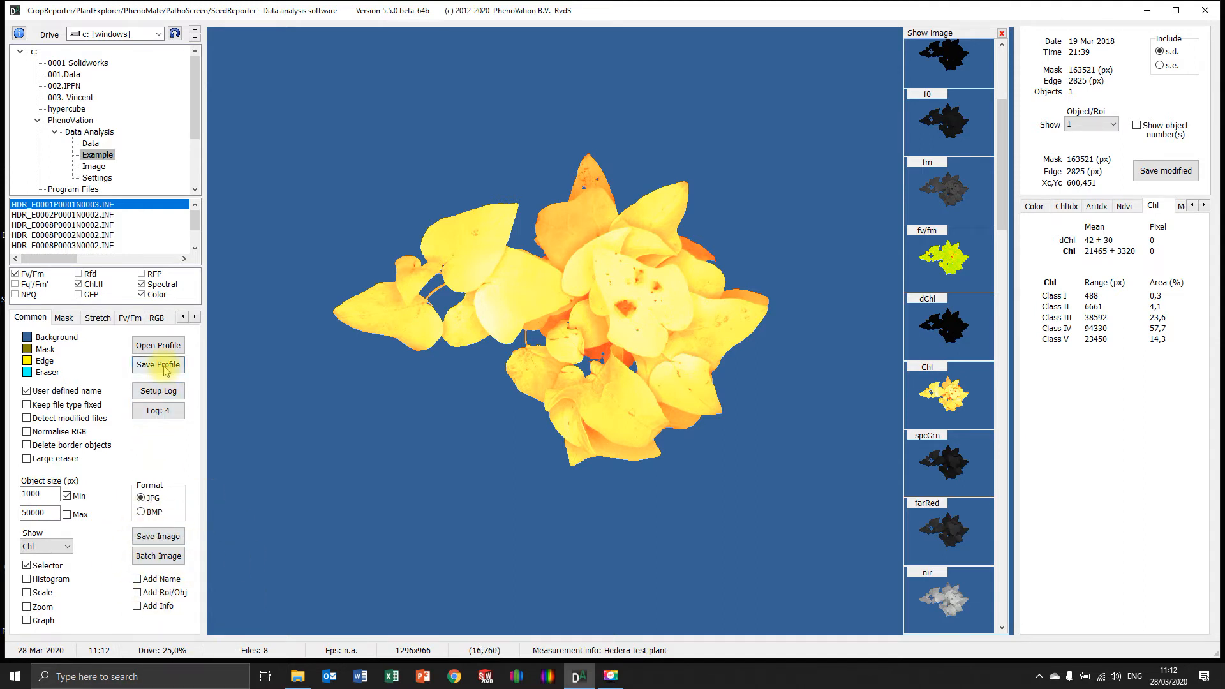
# Set the batch log to also save Color images as JPG with name, Roi/ObjNo and info added, and run the batch
pyautogui.click(158, 390)
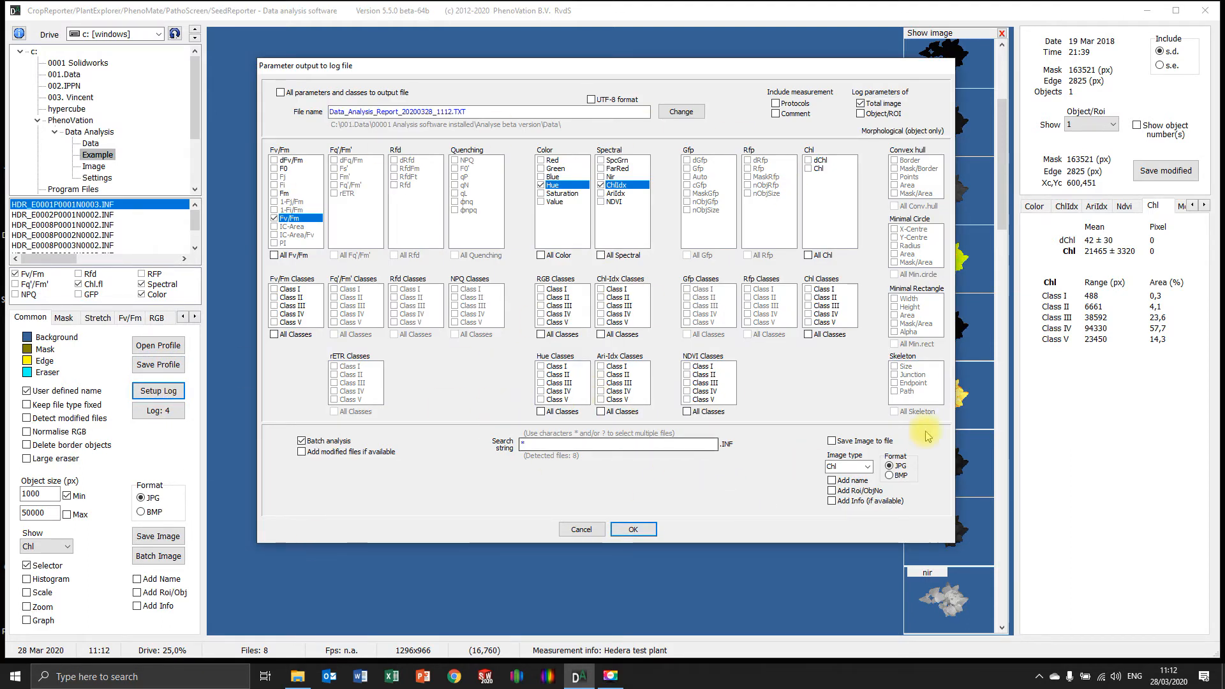
pyautogui.click(835, 440)
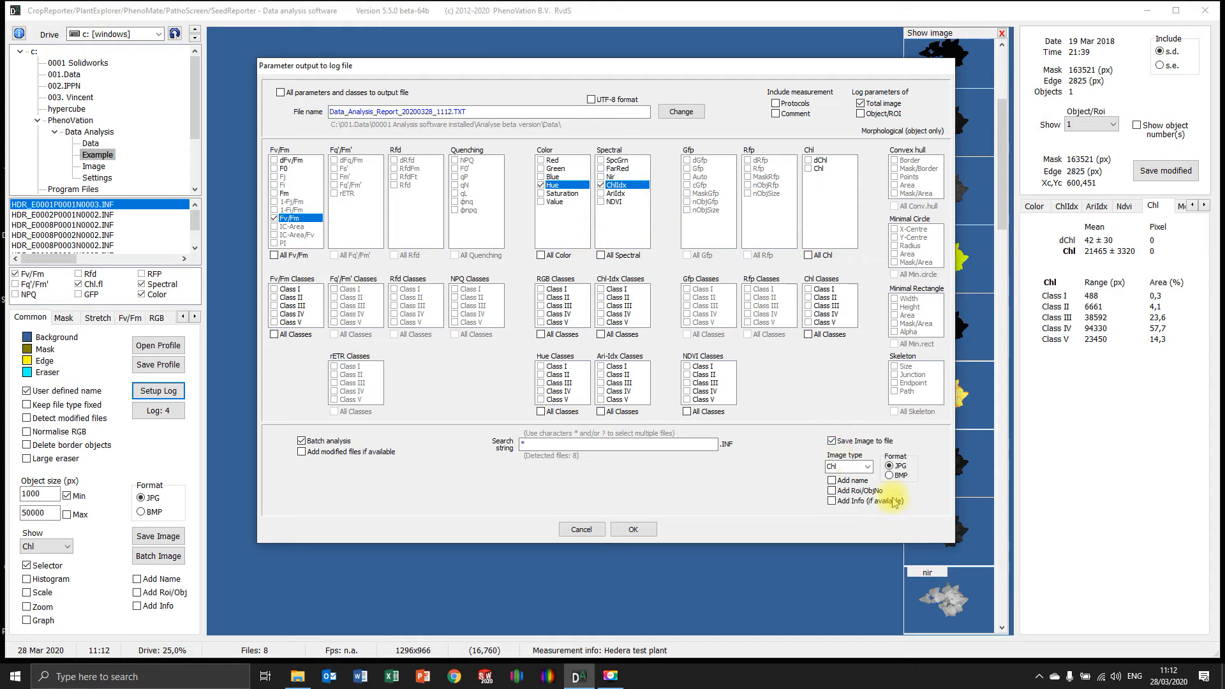
pyautogui.click(861, 466)
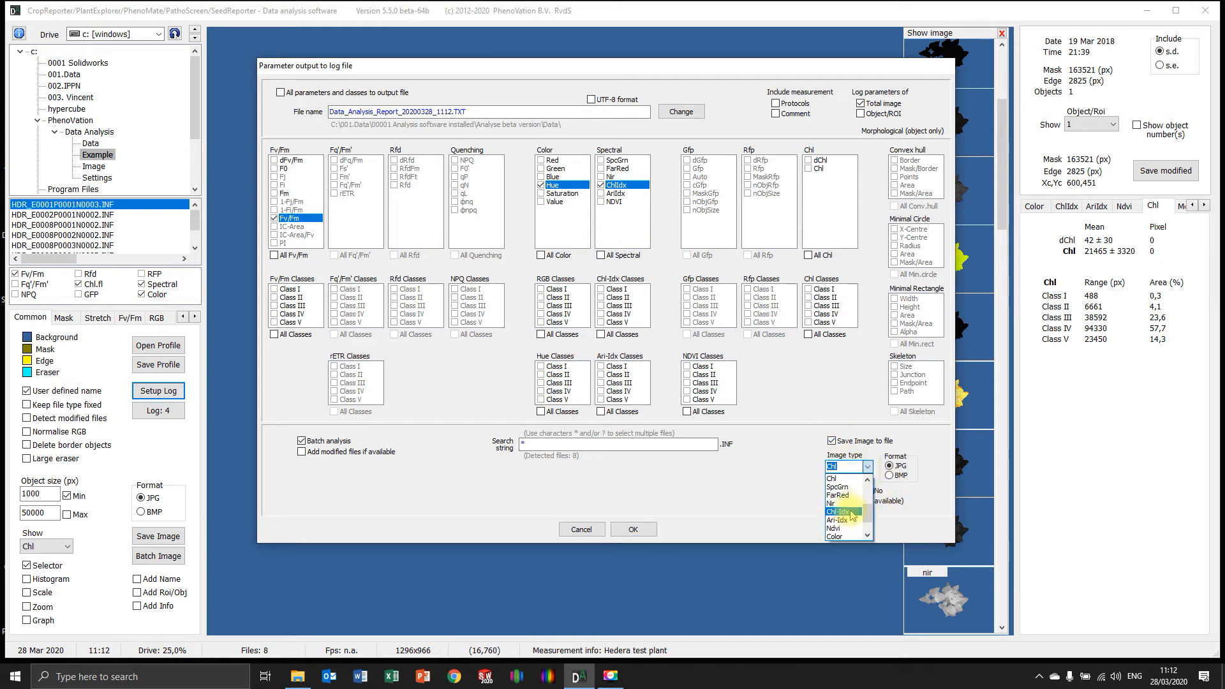
pyautogui.click(850, 512)
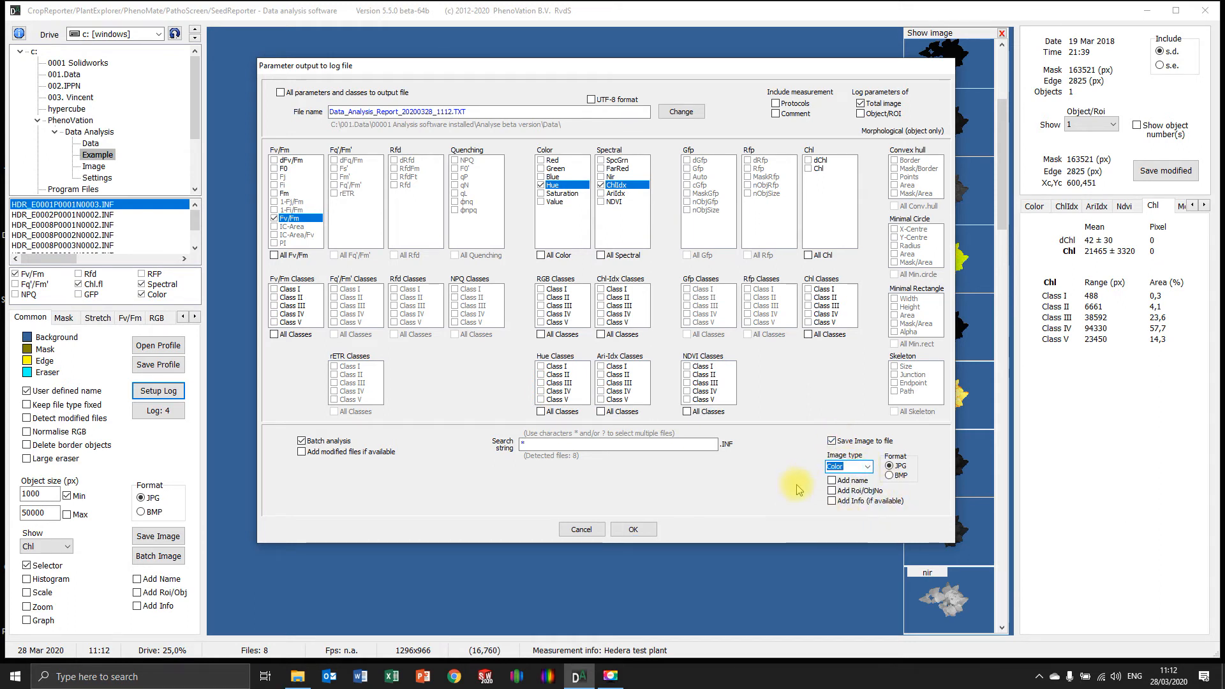
pyautogui.click(832, 482)
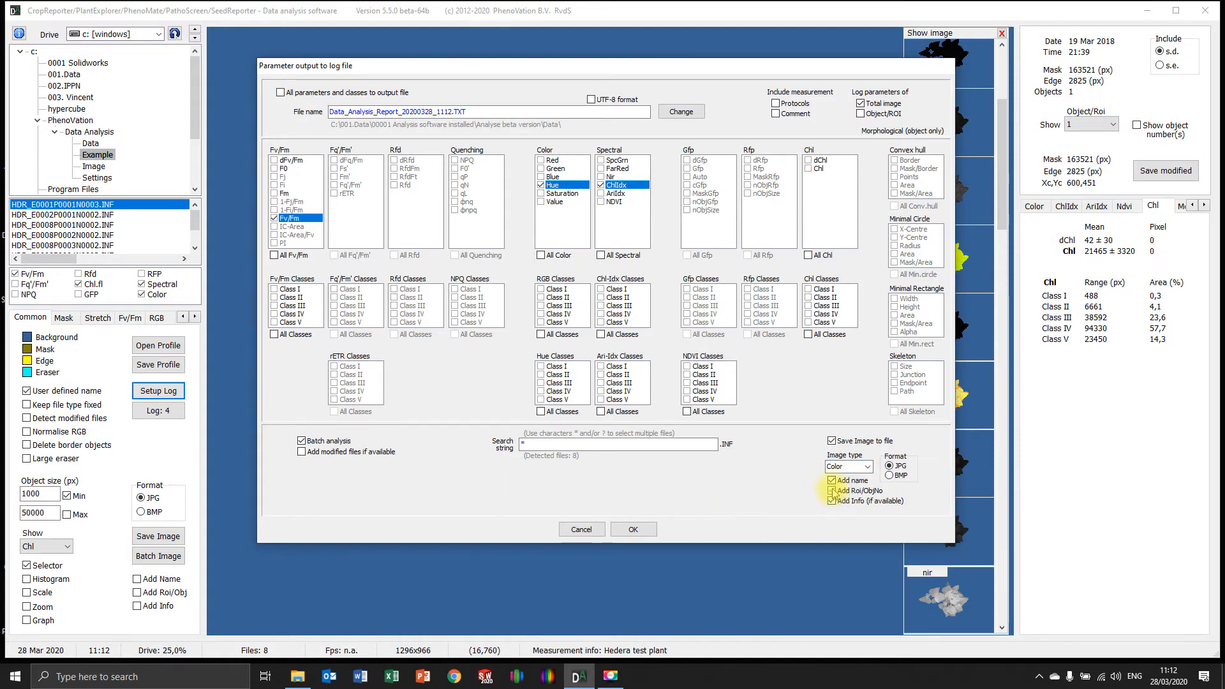
pyautogui.click(634, 529)
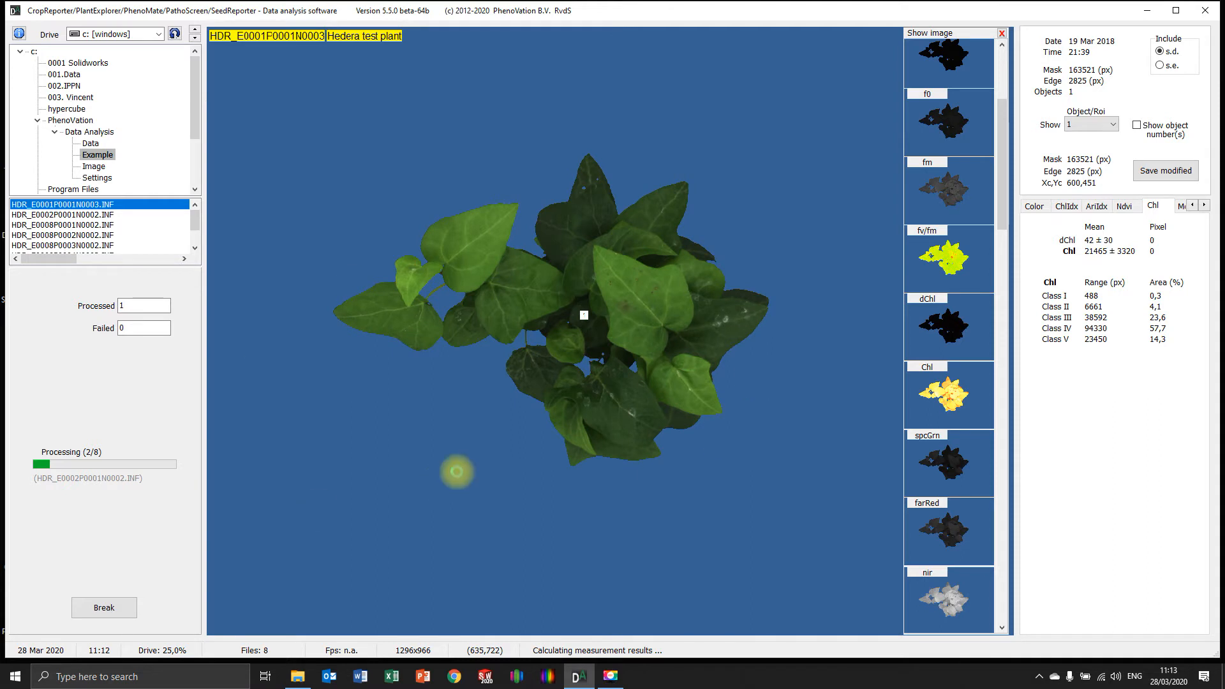
# Switch to File Explorer, examine the batch-saved Color images in the Image folder of Analyse beta version, and put the window away
pyautogui.click(298, 675)
pyautogui.click(586, 138)
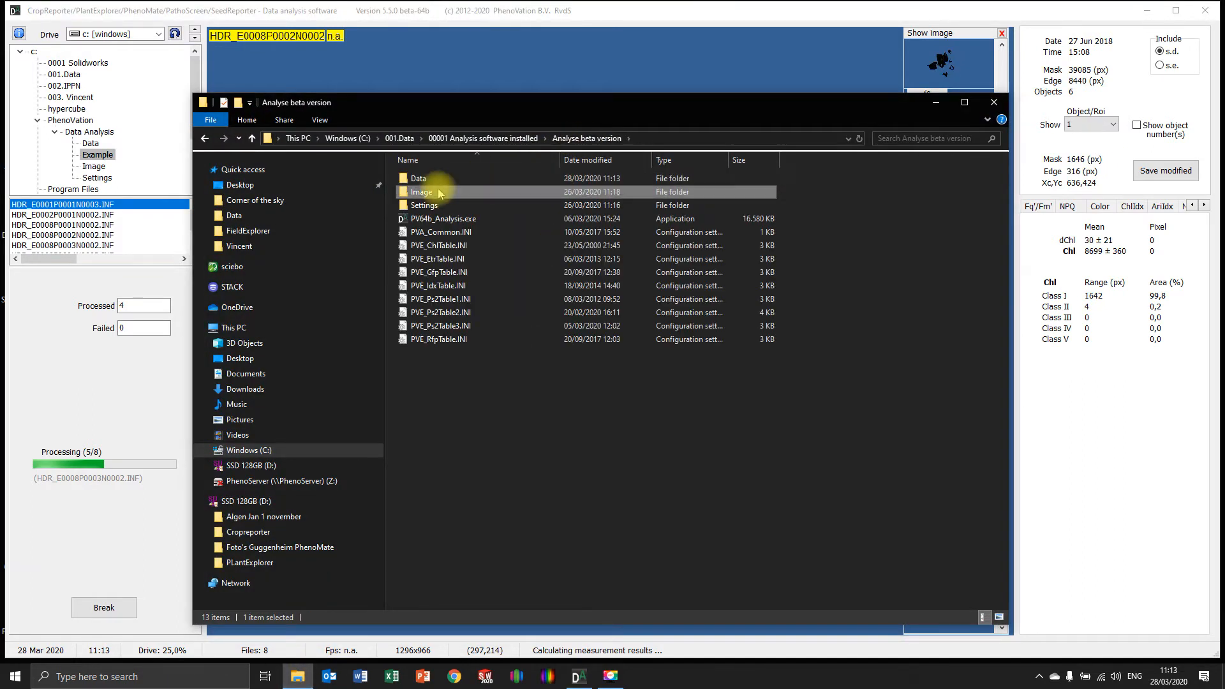
pyautogui.doubleClick(421, 191)
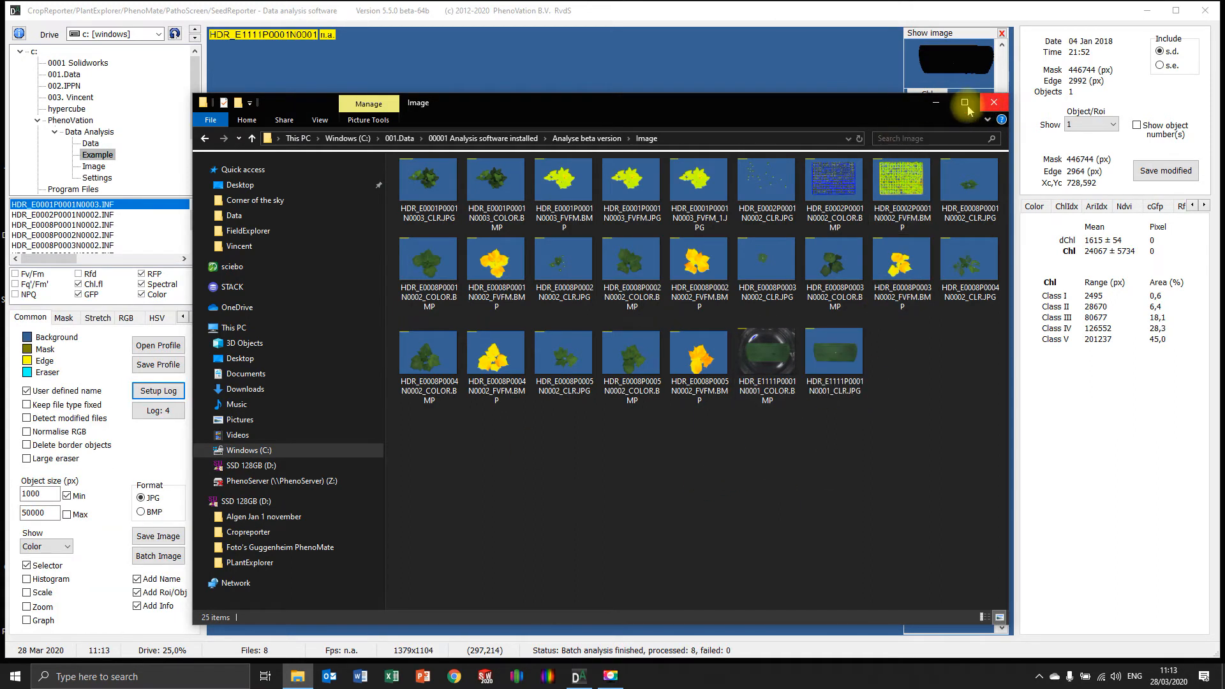
pyautogui.click(935, 103)
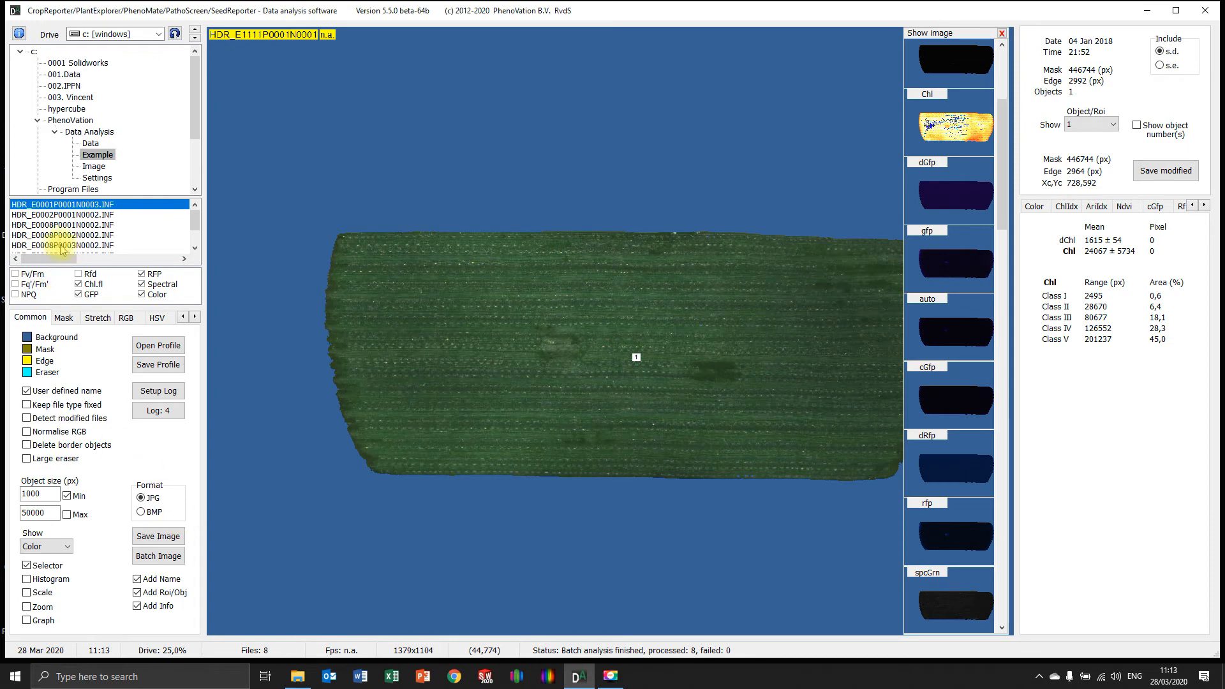
# Return to measurement HDR_E0001P0001N0003.INF and batch-save the Fv/Fm, Color, ChlIdx, AriIdx and Chl images as labelled JPG, with morphologic data added to objects
pyautogui.click(78, 209)
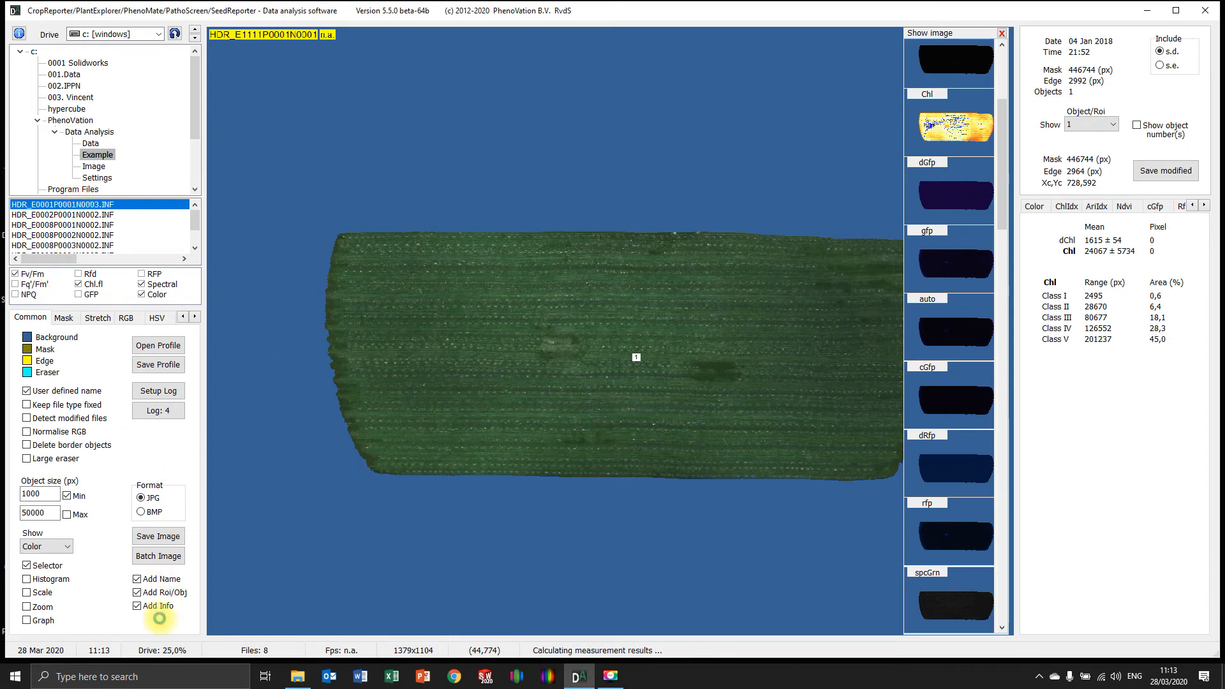
pyautogui.click(157, 555)
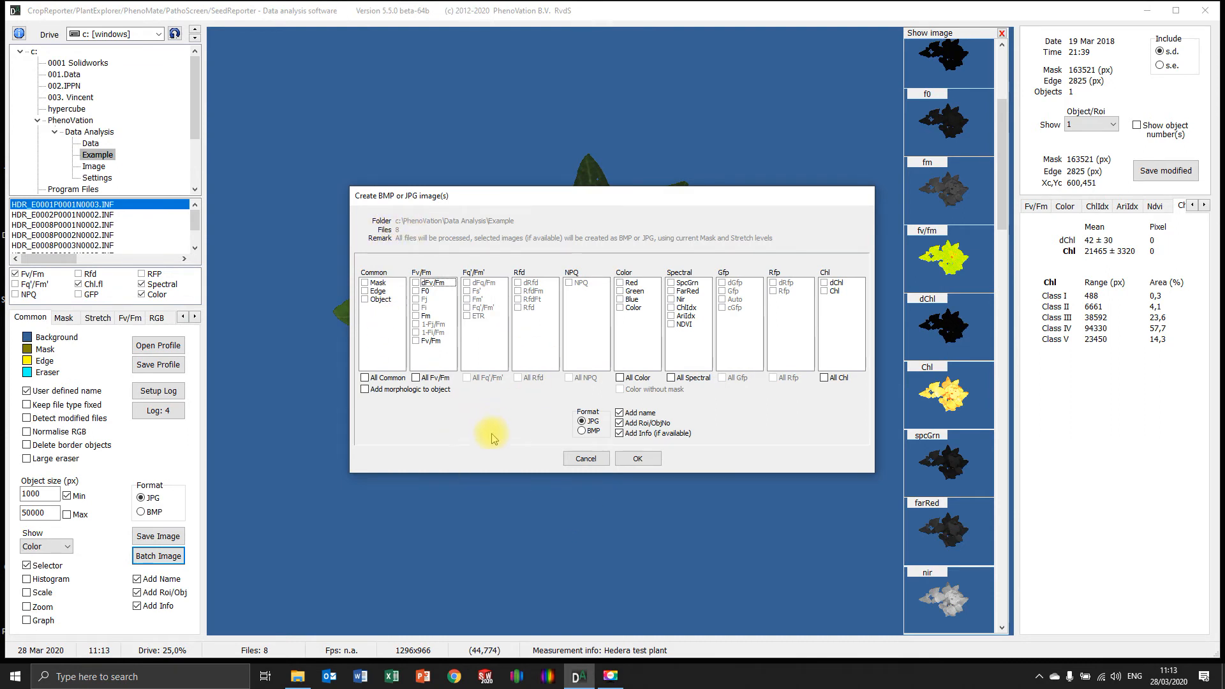
pyautogui.click(415, 341)
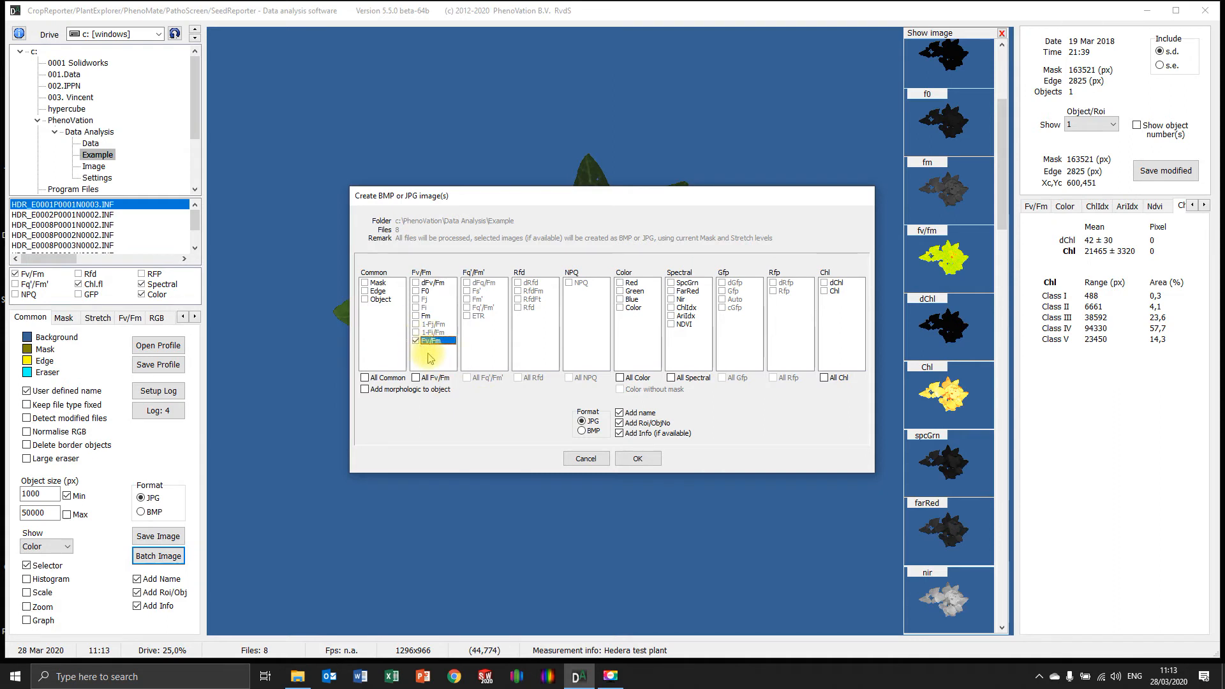
pyautogui.click(671, 308)
pyautogui.click(671, 316)
pyautogui.click(622, 308)
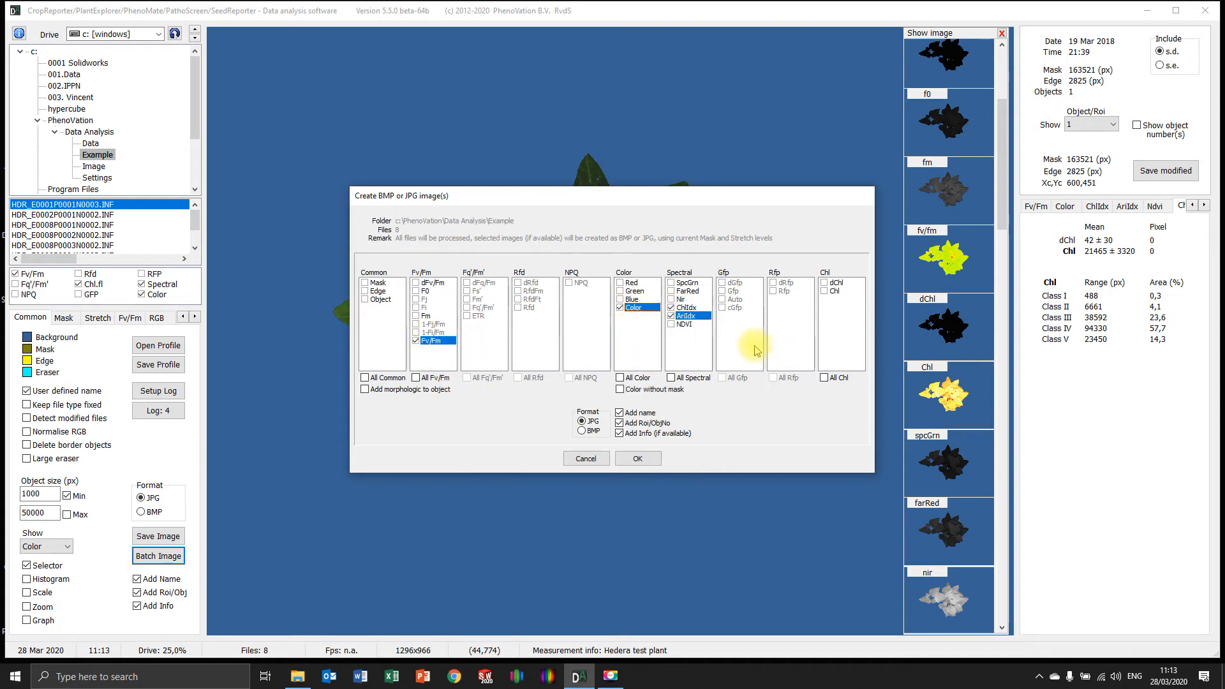
pyautogui.click(826, 292)
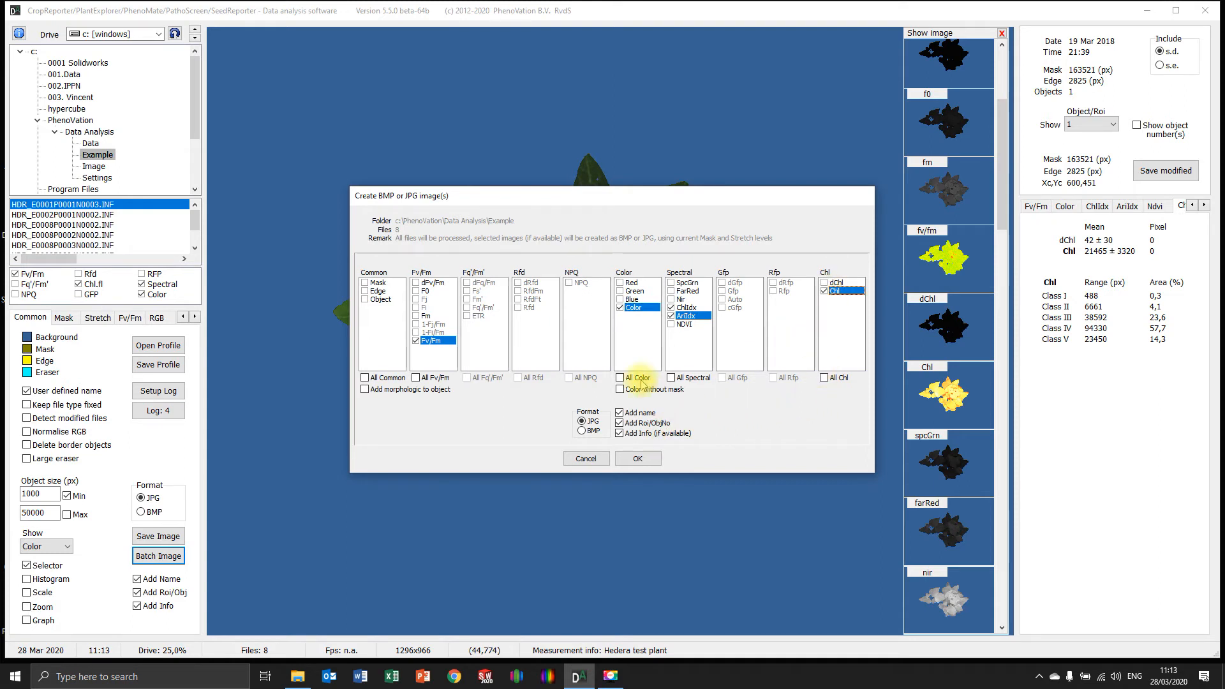
pyautogui.click(365, 389)
pyautogui.click(638, 458)
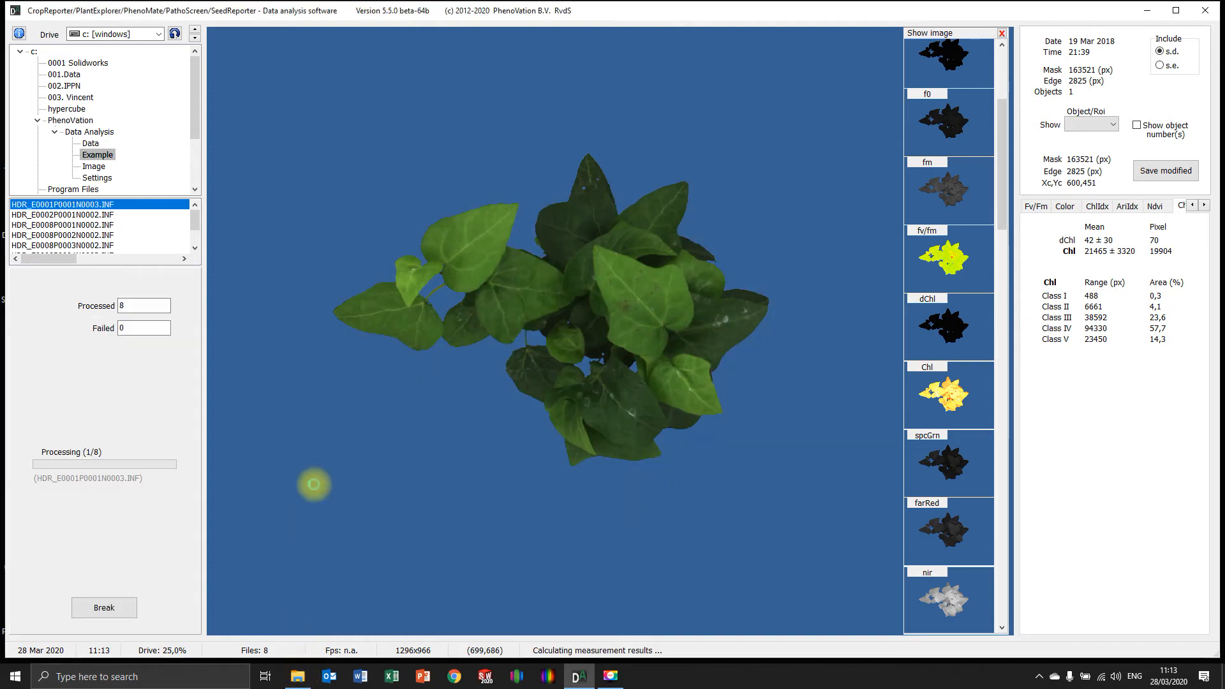
# Examine the newly saved images in the Image folder, close the folder window and return to measurement HDR_E0001P0001N0003.INF
pyautogui.click(298, 676)
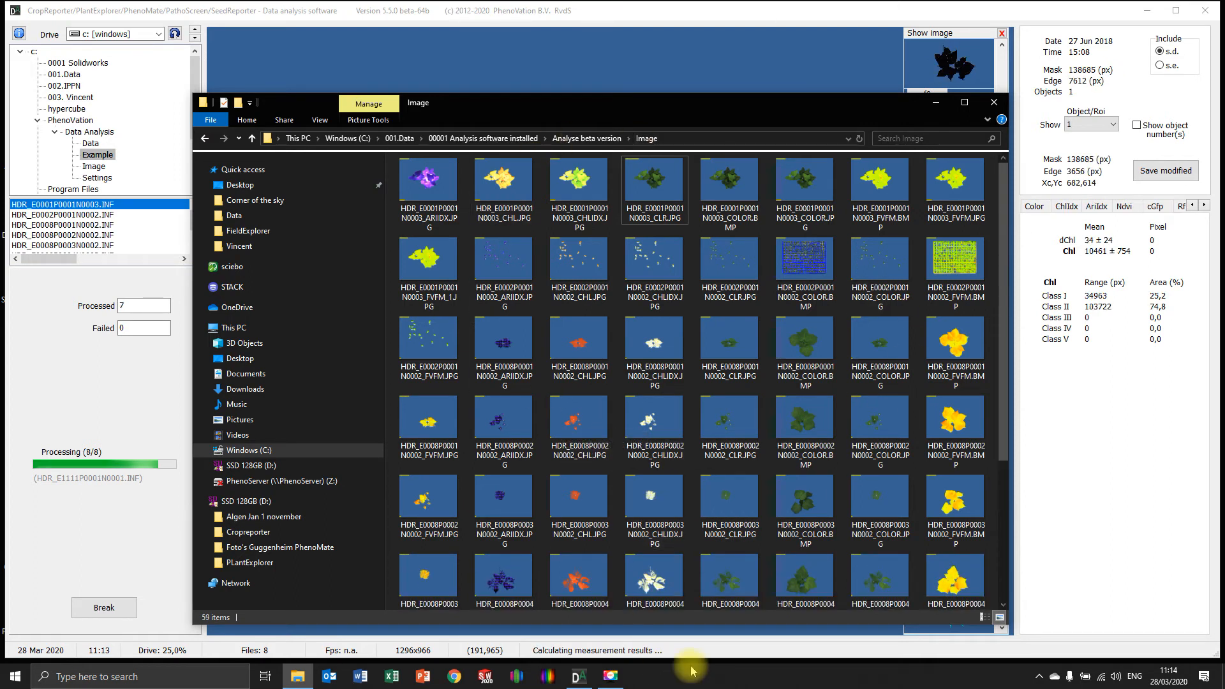
pyautogui.click(993, 102)
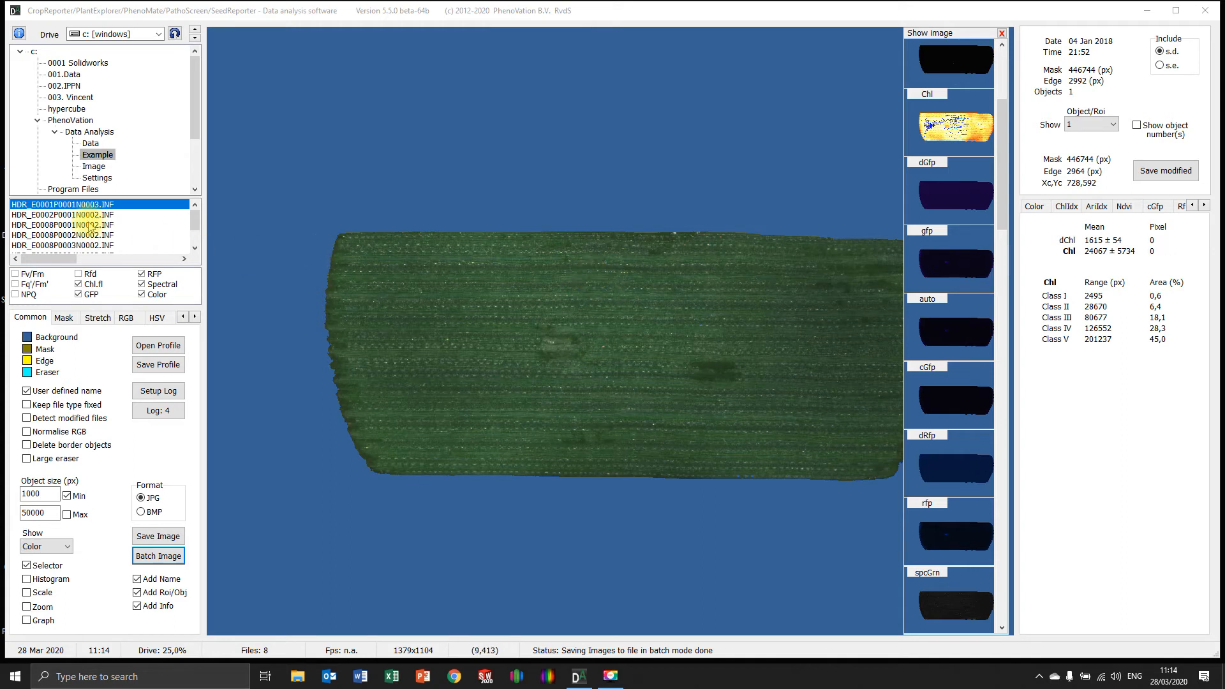
pyautogui.click(85, 205)
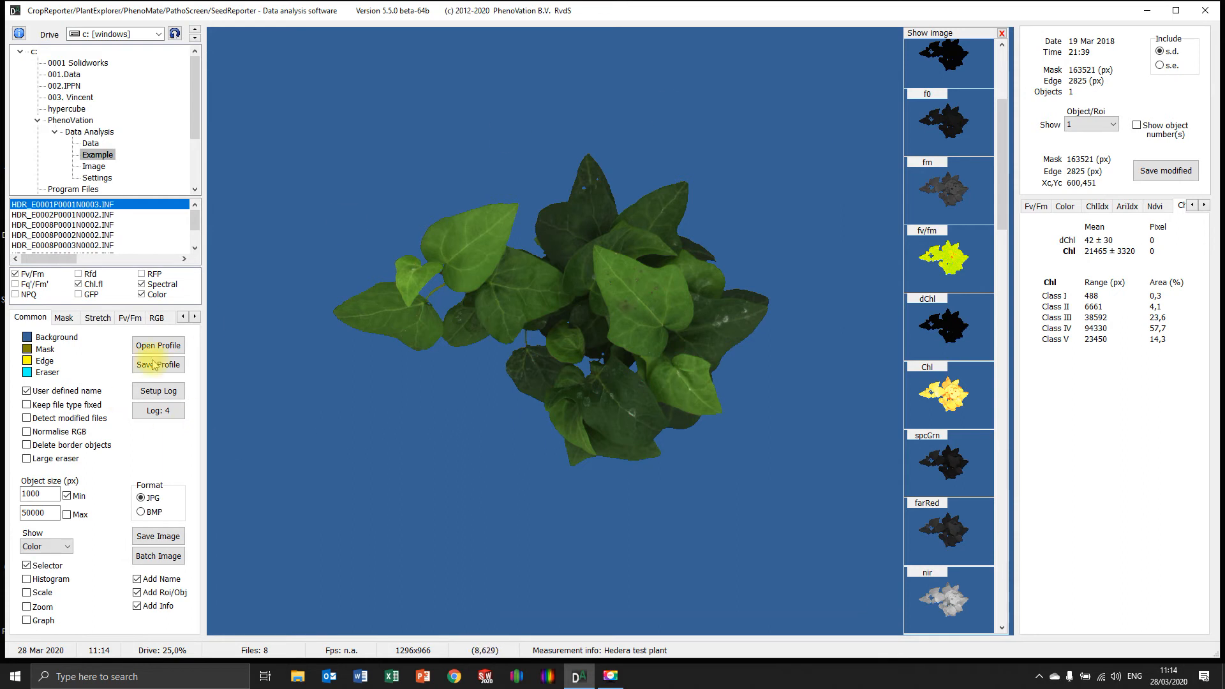
# Look at the Fv/Fm class settings with classes shown and hidden, and view the AriIdx and Ndvi class settings
pyautogui.click(129, 317)
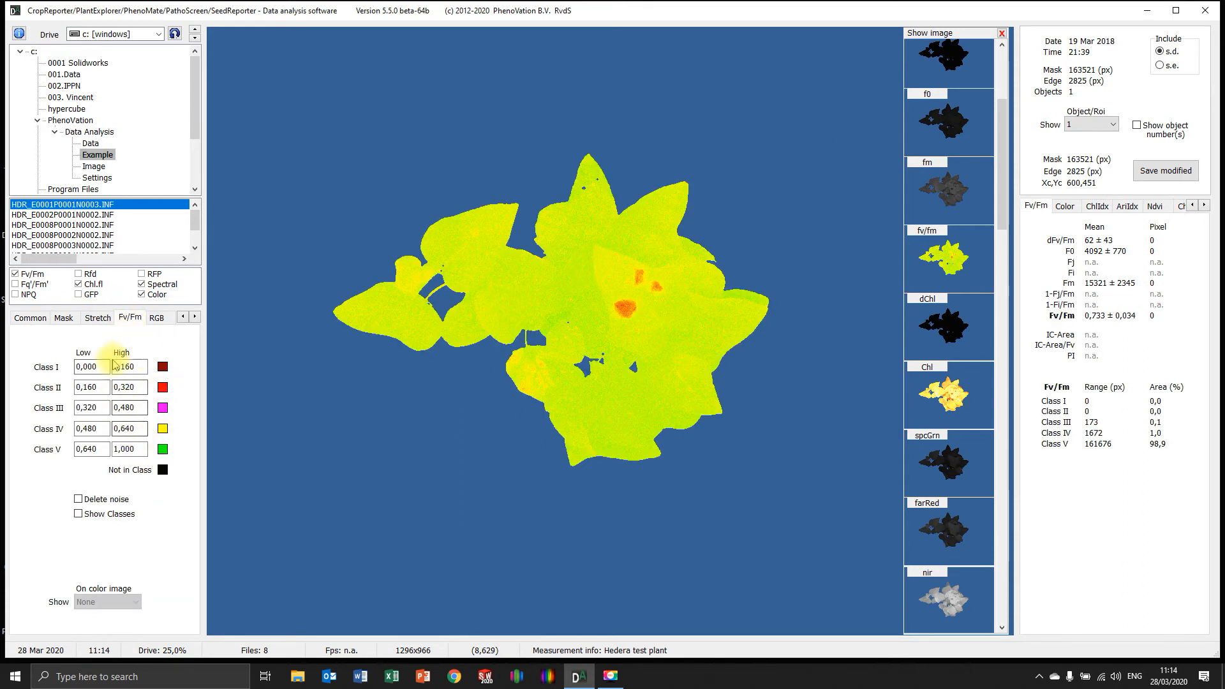
pyautogui.click(78, 513)
pyautogui.click(78, 513)
pyautogui.click(193, 319)
pyautogui.click(192, 319)
pyautogui.click(193, 319)
pyautogui.click(192, 319)
pyautogui.click(117, 319)
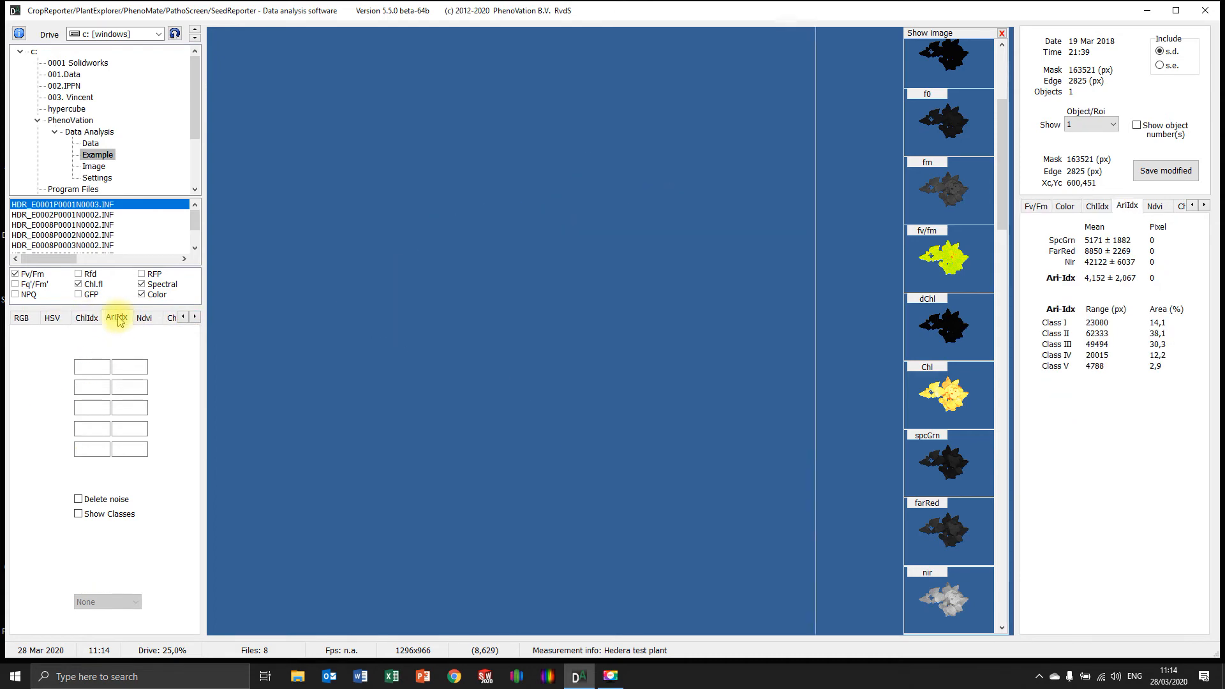
pyautogui.click(145, 317)
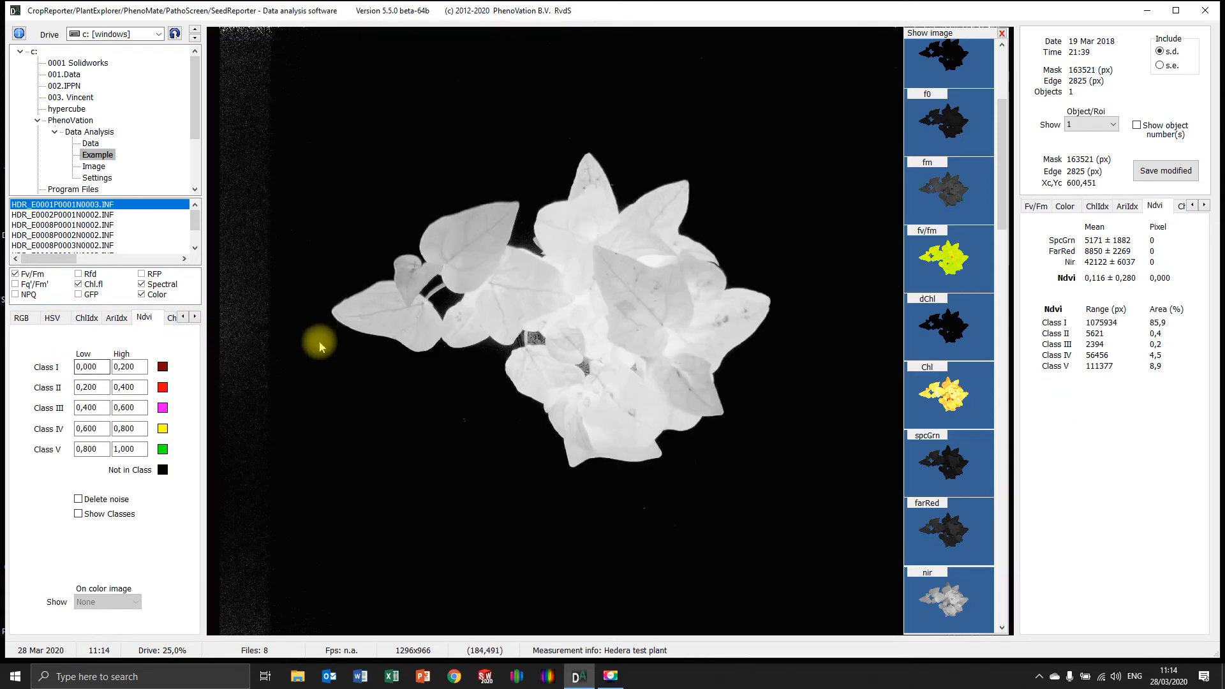
# Return to the common settings, look at the dialog for saving the analysis profile, and leave it without saving
pyautogui.rightClick(296, 355)
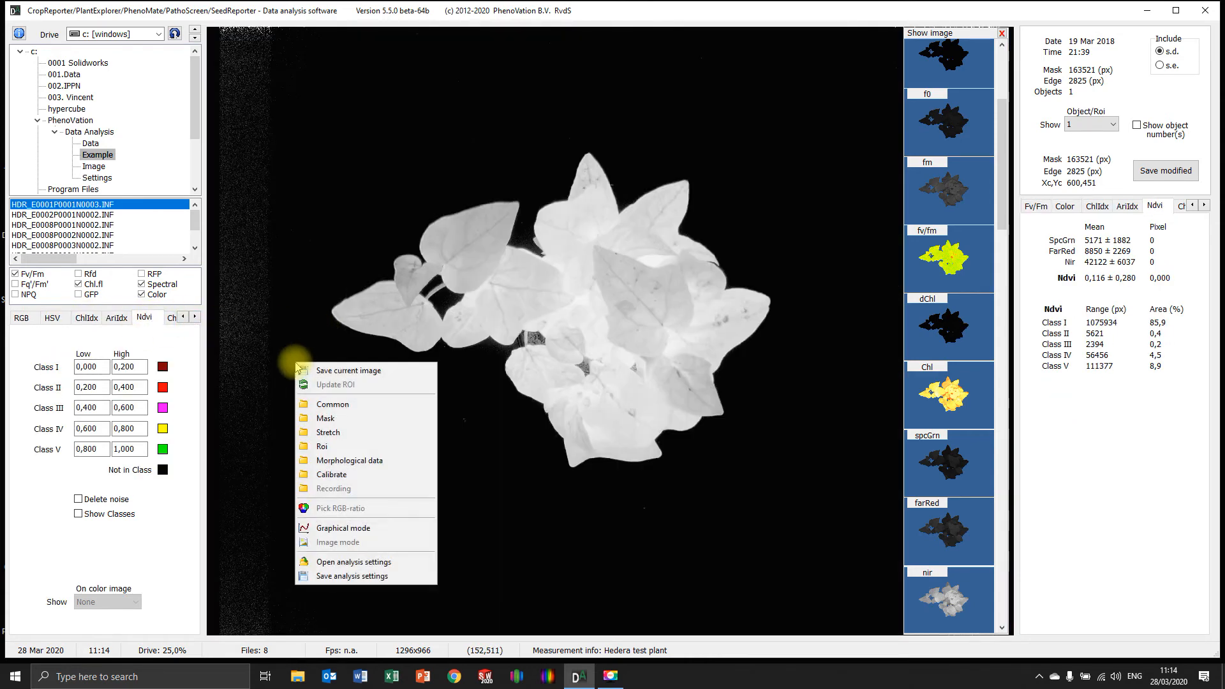
pyautogui.click(337, 407)
pyautogui.click(158, 364)
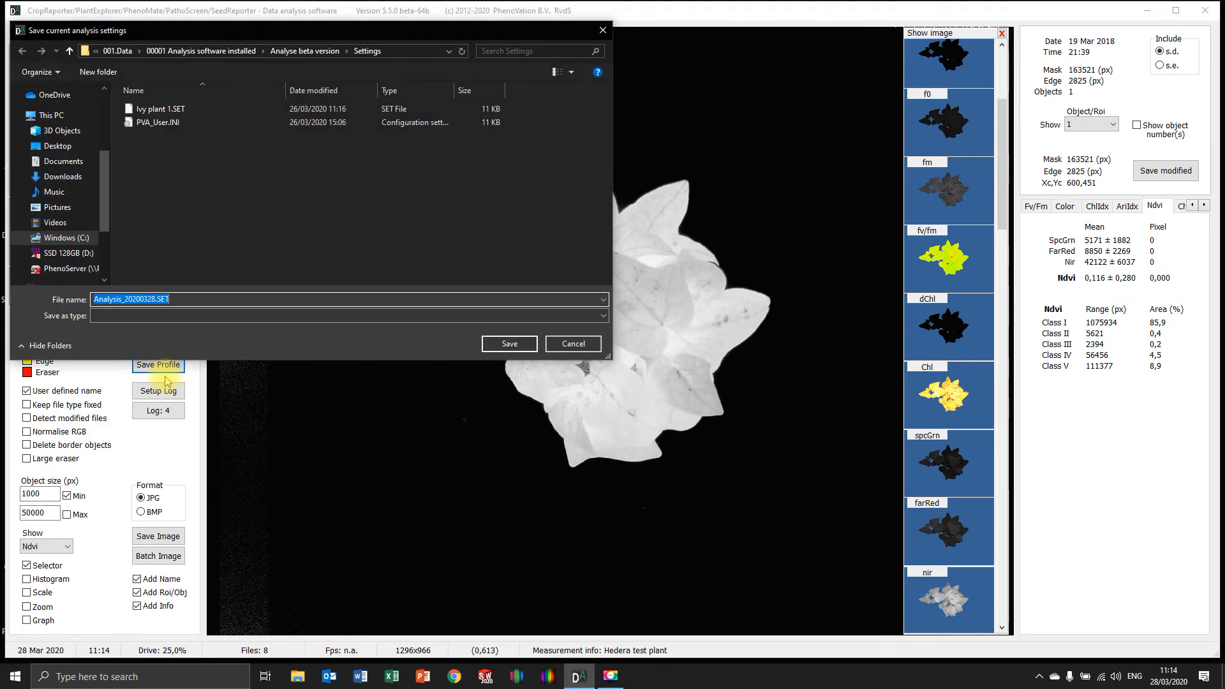
pyautogui.click(568, 344)
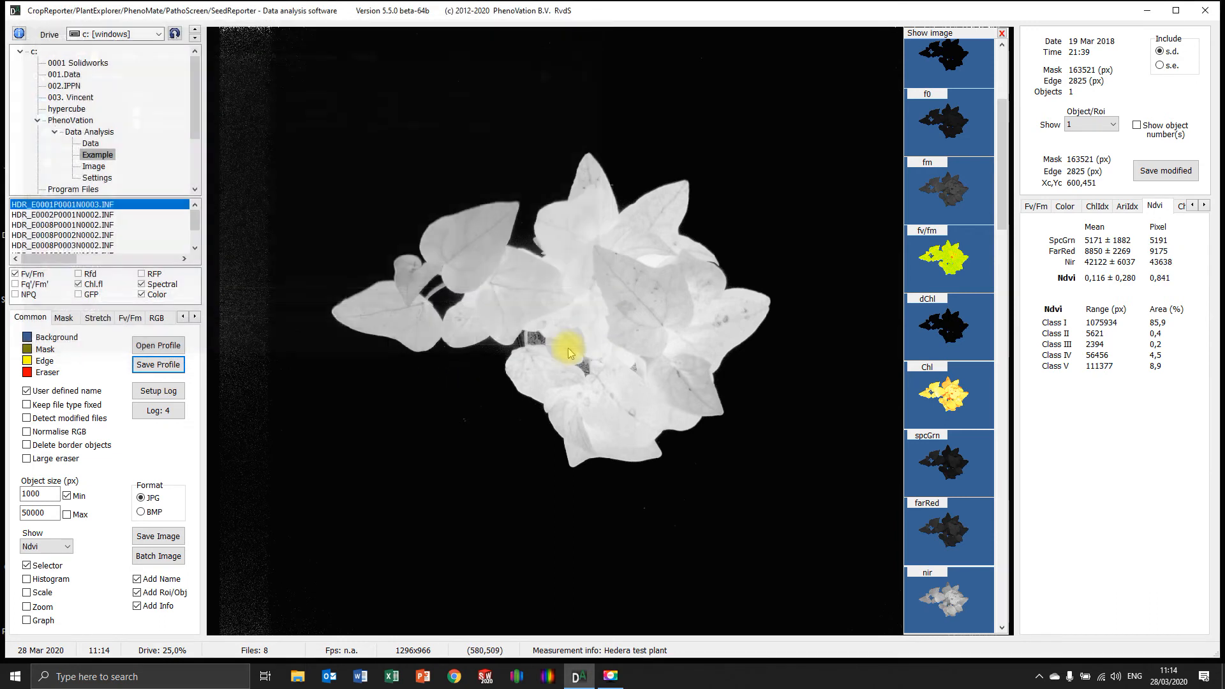
# Set up the parameter log to Data_Analysis_Report_20200328_1114.TXT with batch analysis turned off
pyautogui.click(167, 392)
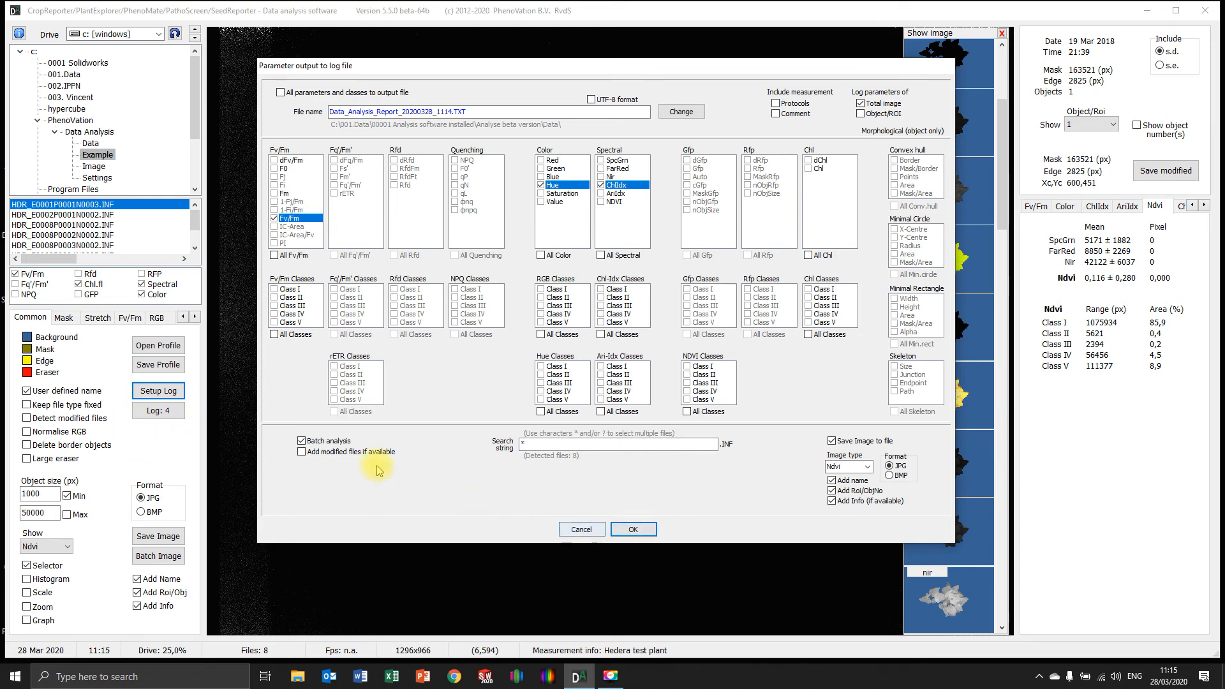
pyautogui.click(301, 441)
pyautogui.click(619, 533)
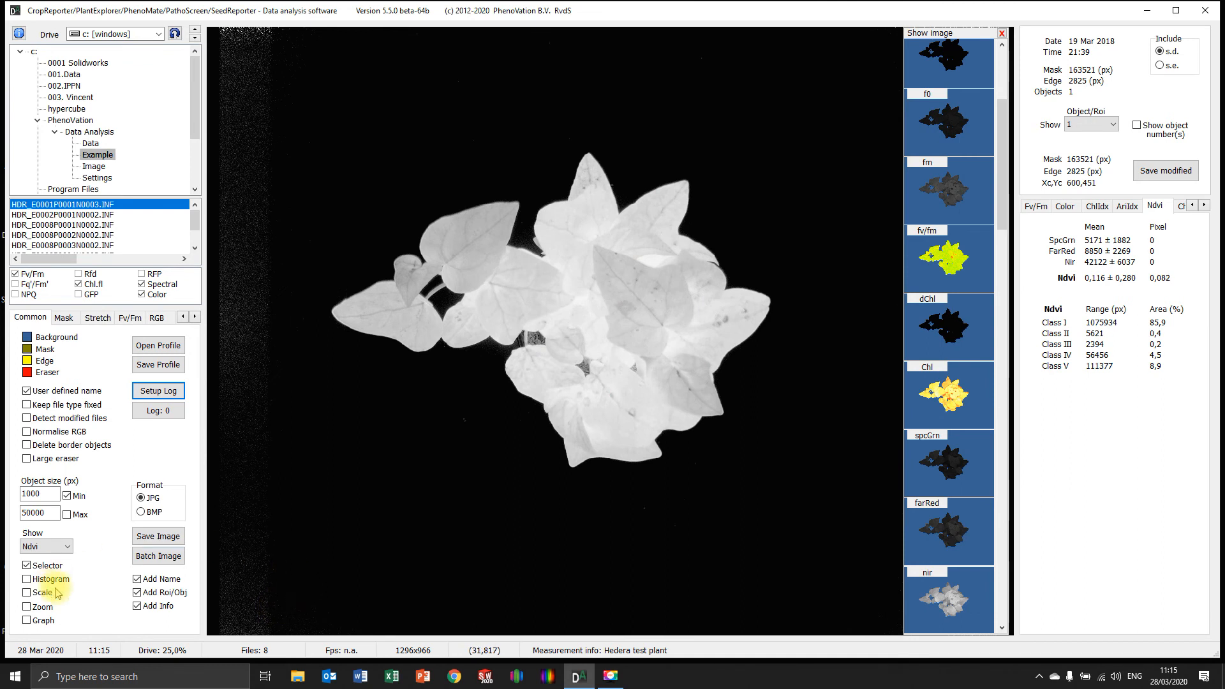